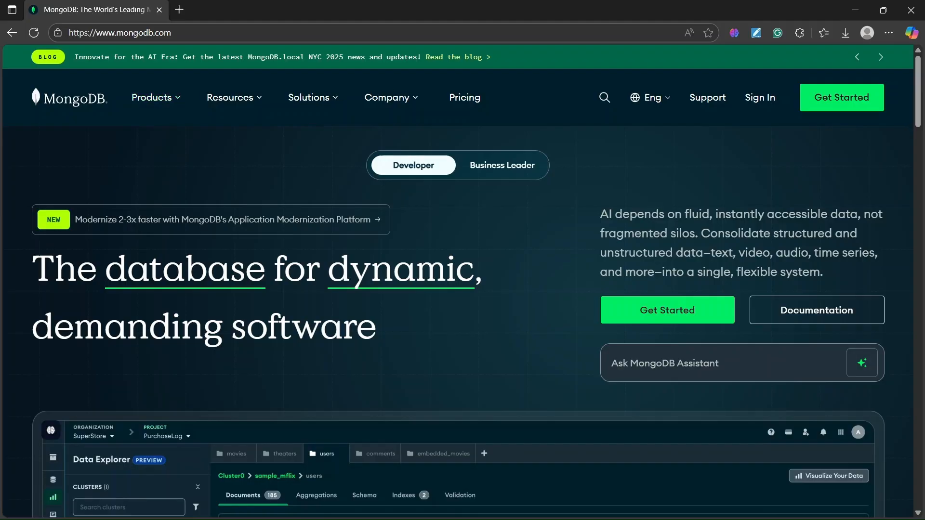
Switch to Visual Studio Code, examine the MONGODB_URI and PORT entries in the .env file, and return to the browser.
click(543, 506)
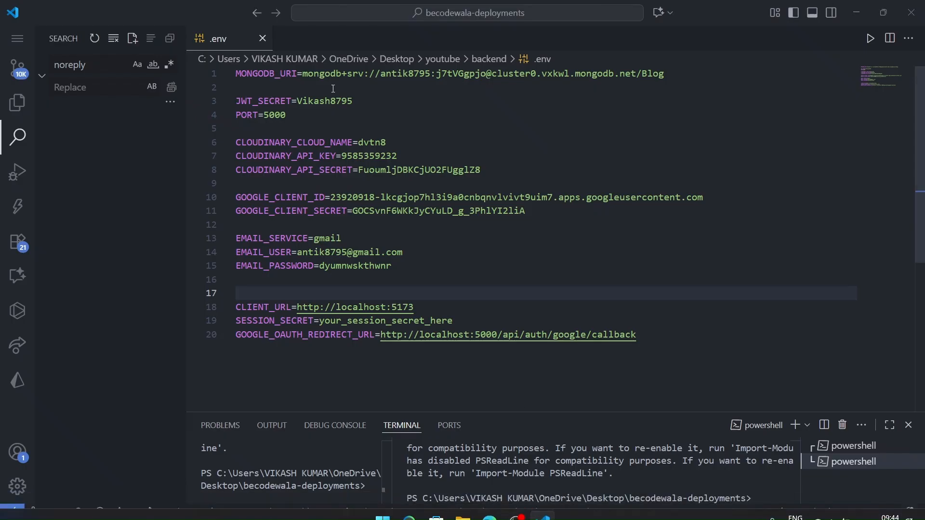
click(325, 73)
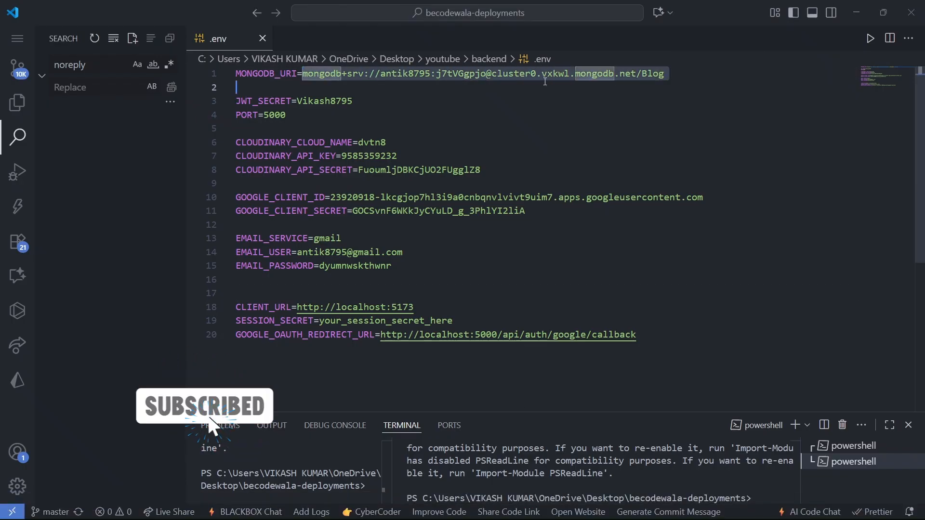
click(304, 111)
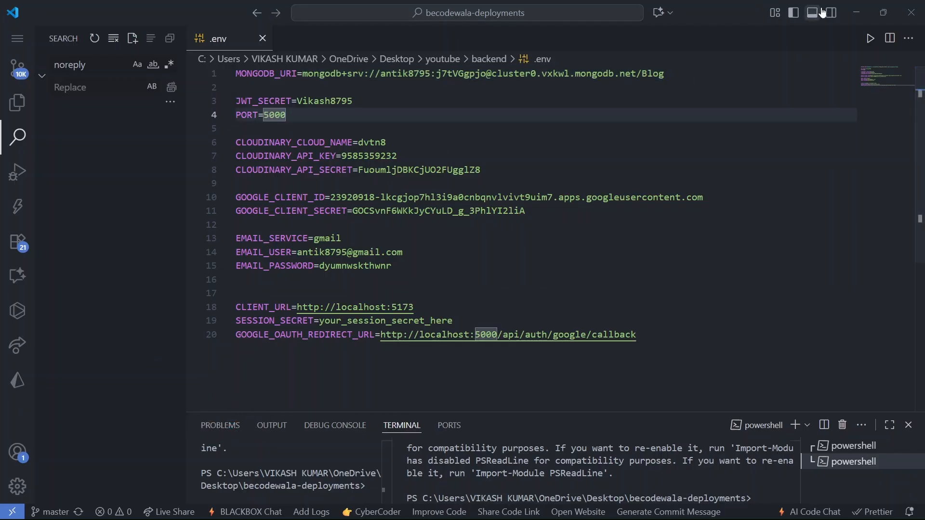
click(858, 8)
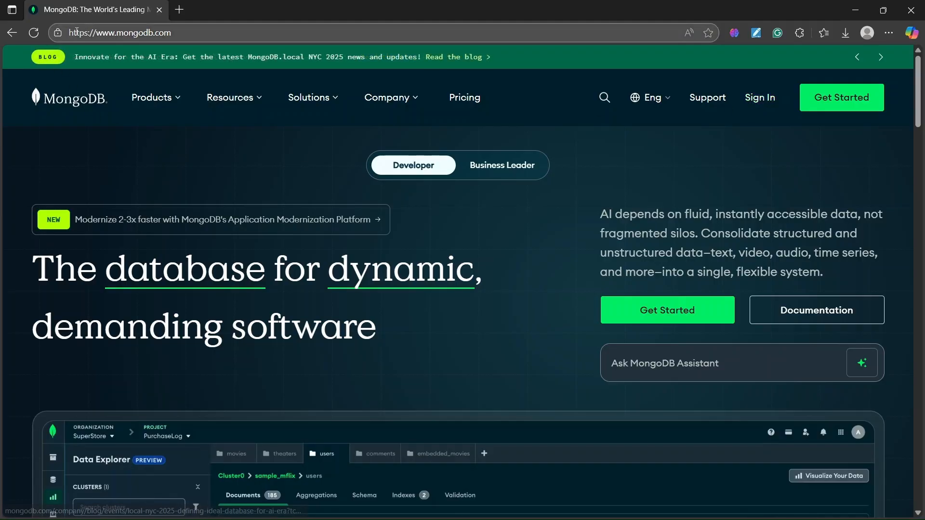
Open the Atlas registration page from the MongoDB homepage and dismiss the saved-password suggestion.
drag(169, 38, 117, 38)
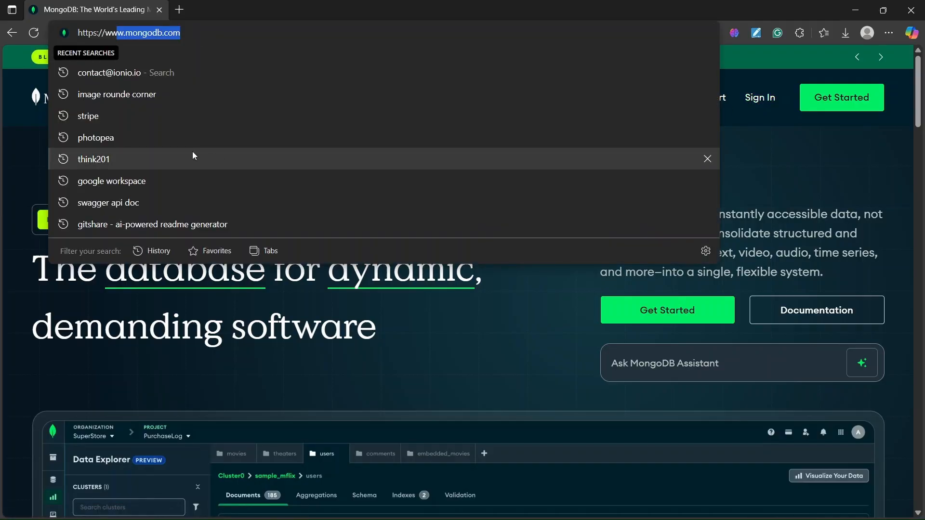
click(497, 347)
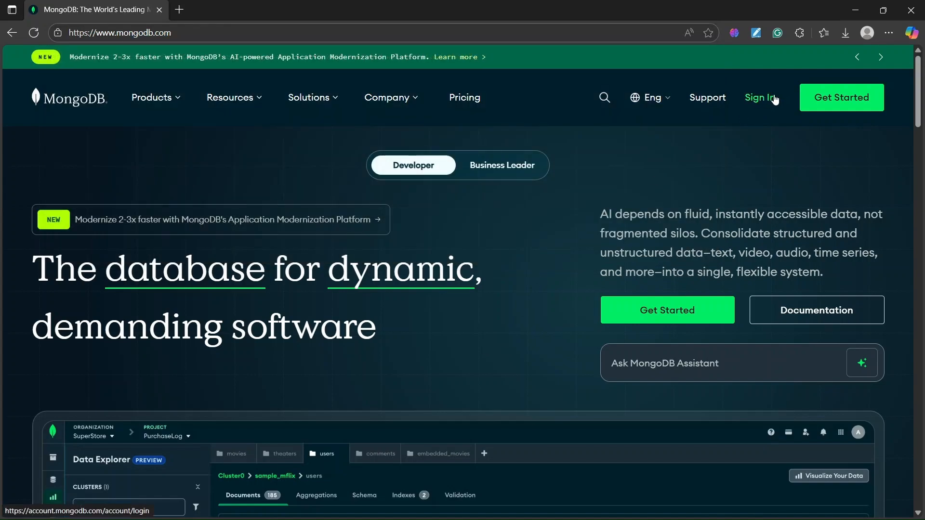
click(822, 97)
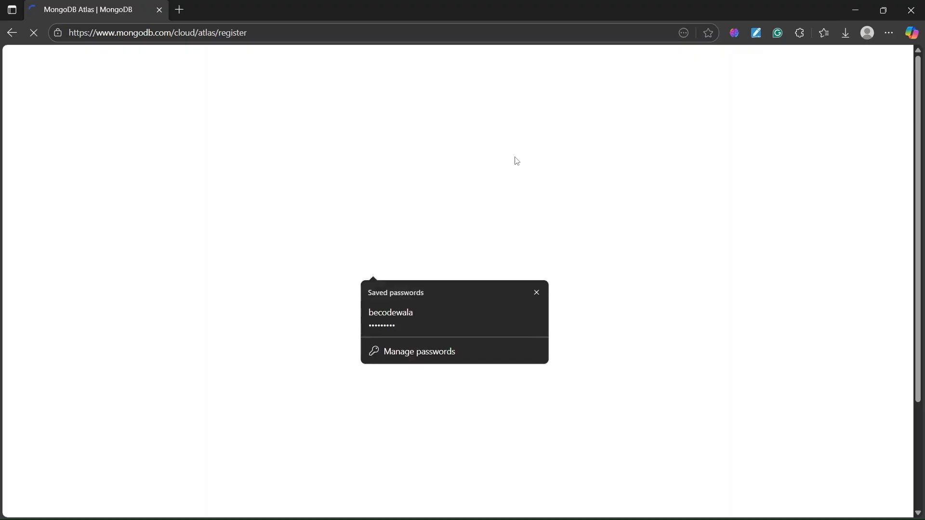
click(535, 292)
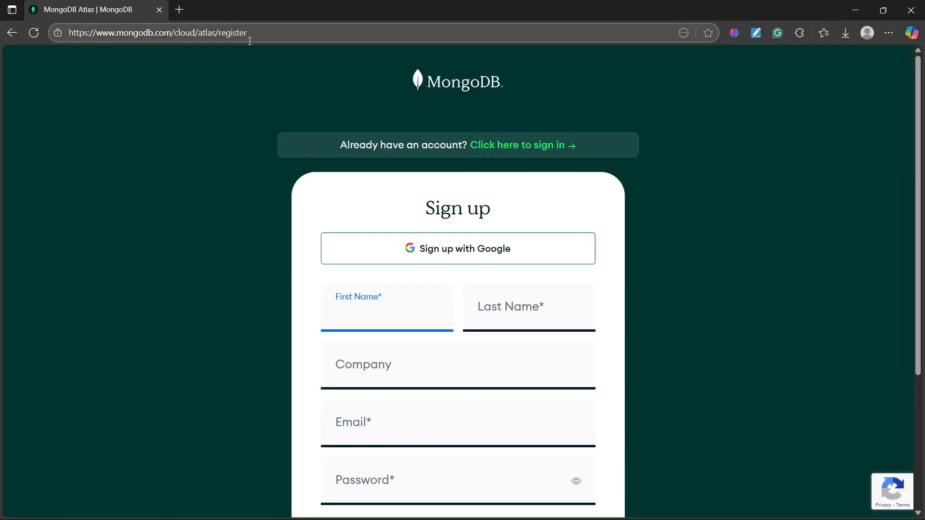
Examine the sign-up form, including the Google option, the account fields and the terms agreement.
scroll(443, 236, down, 1)
scroll(463, 273, down, 1)
scroll(463, 273, up, 1)
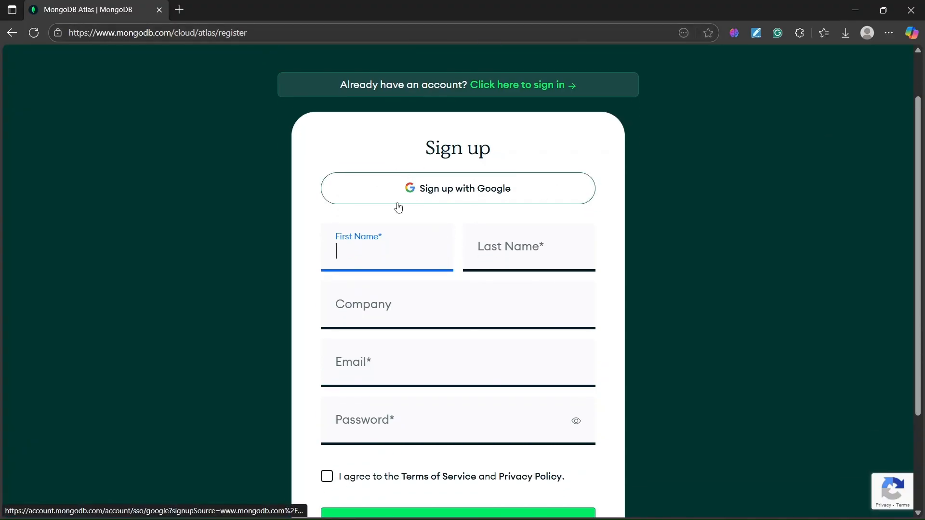
scroll(306, 213, down, 2)
scroll(268, 167, up, 3)
scroll(514, 252, down, 1)
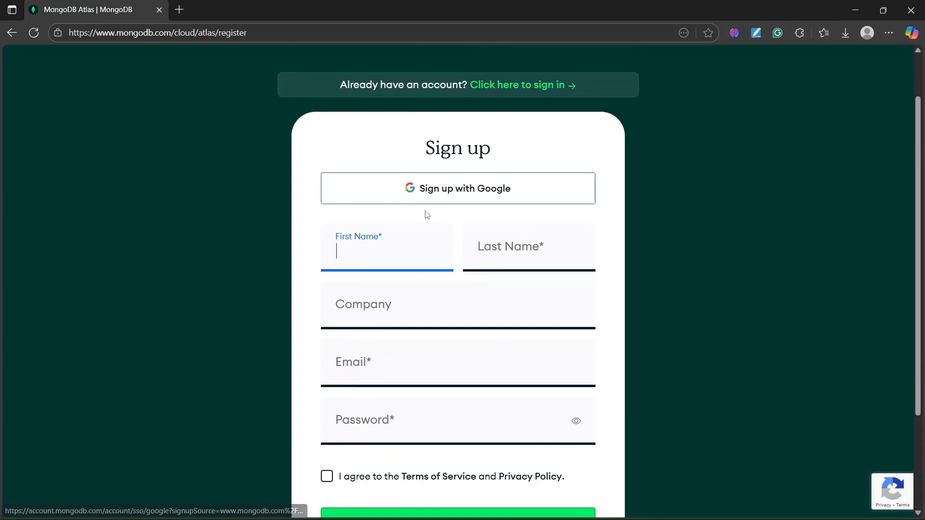
scroll(406, 438, down, 2)
scroll(415, 288, up, 3)
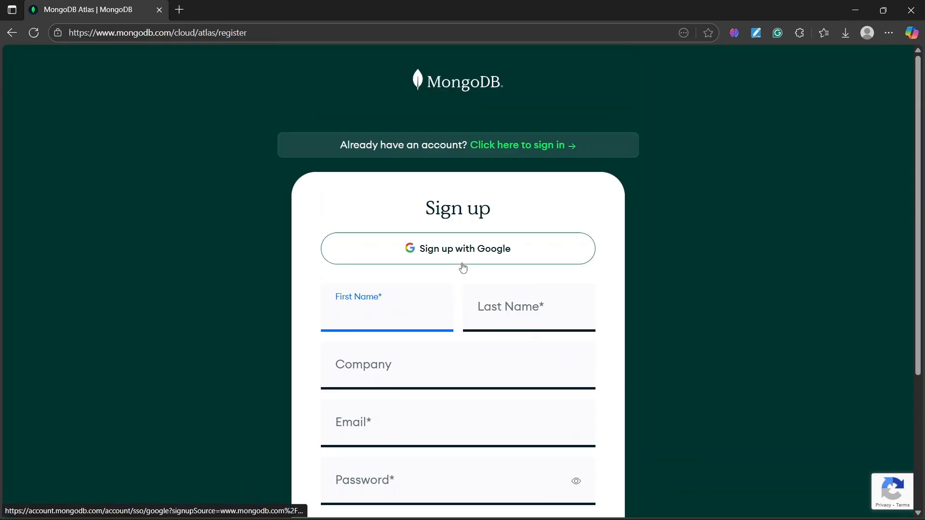
Go to the login page for existing accounts, dismiss the saved-password suggestion, and log in with Google.
click(521, 147)
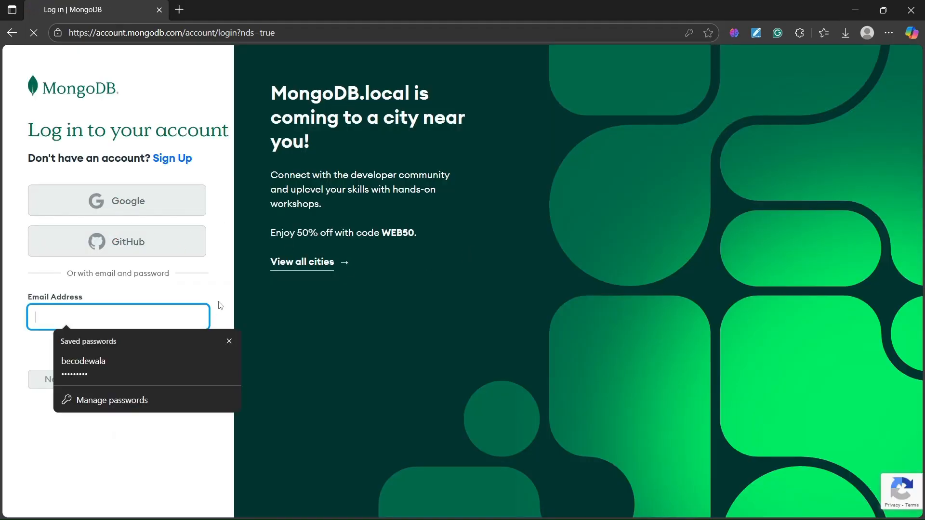
click(230, 341)
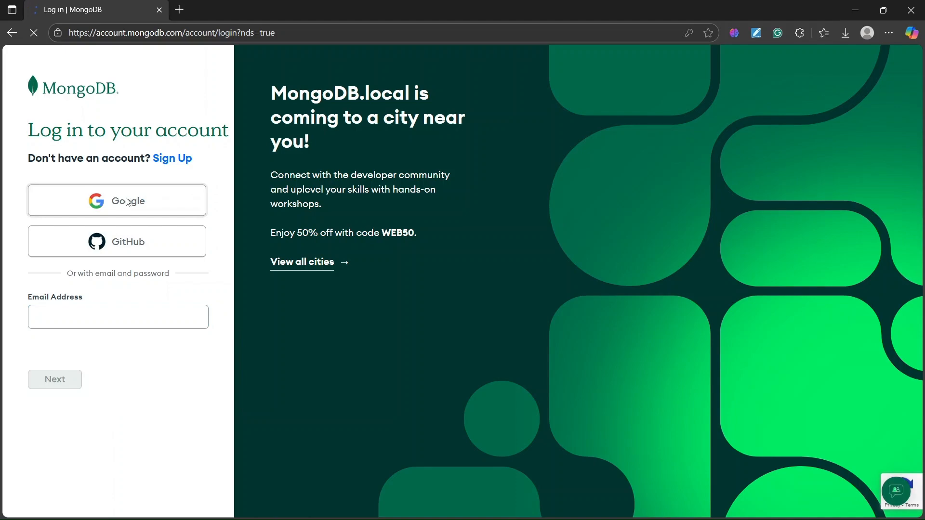
click(128, 202)
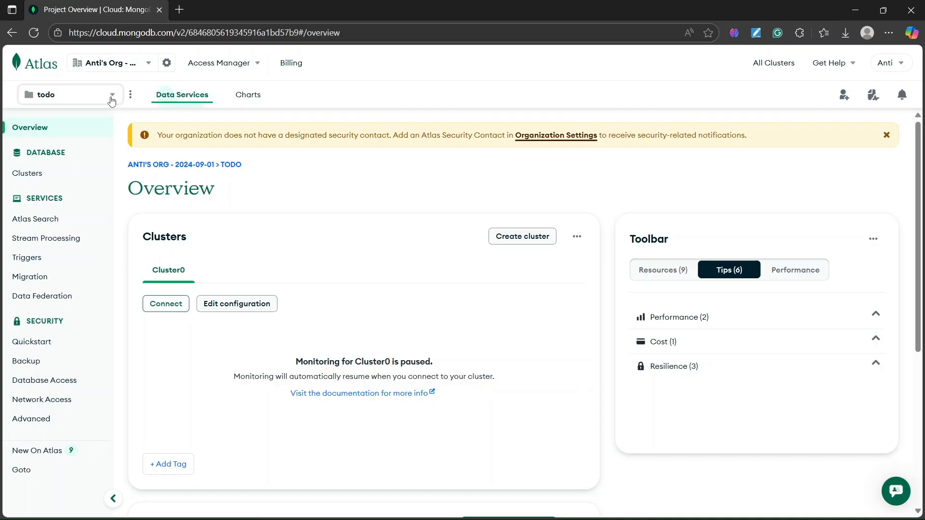
Look through the organization list and the existing projects in the todo project's selector.
click(112, 100)
click(110, 99)
click(110, 68)
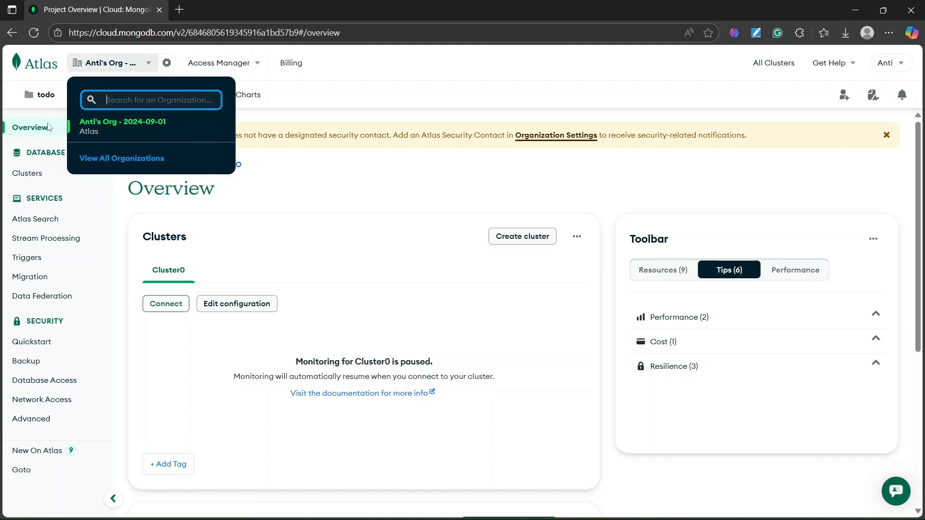
click(42, 96)
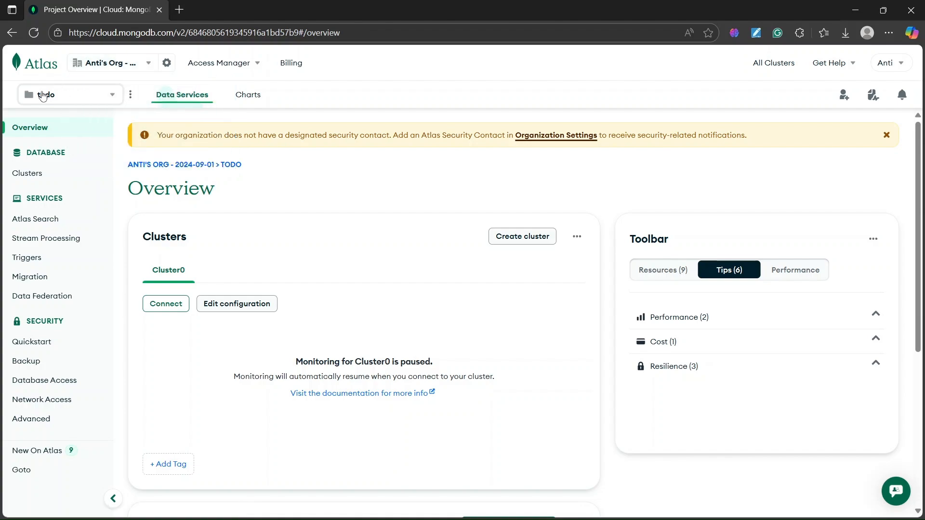
click(86, 94)
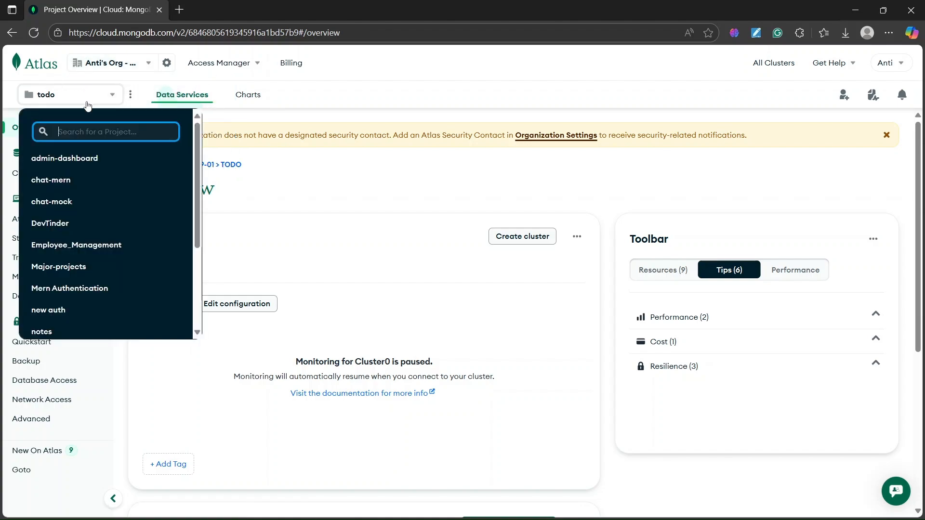
scroll(121, 198, down, 3)
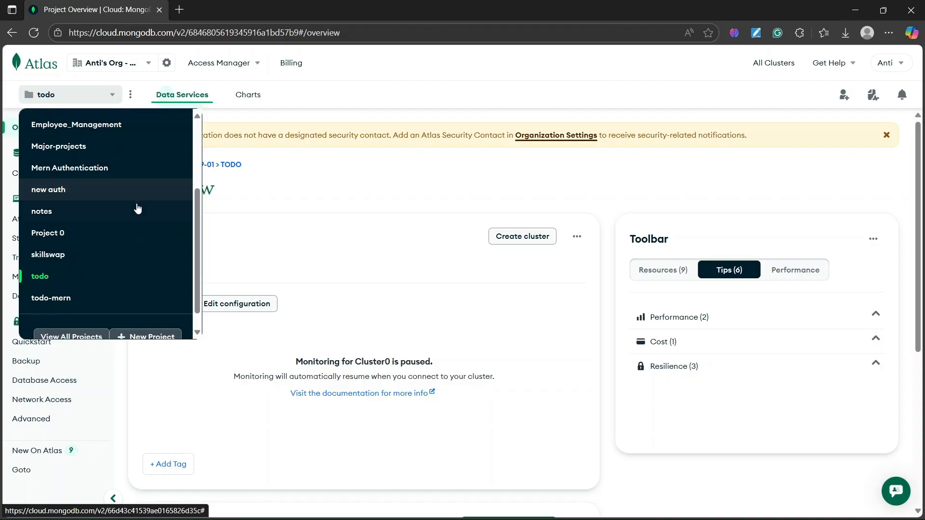
scroll(153, 295, down, 1)
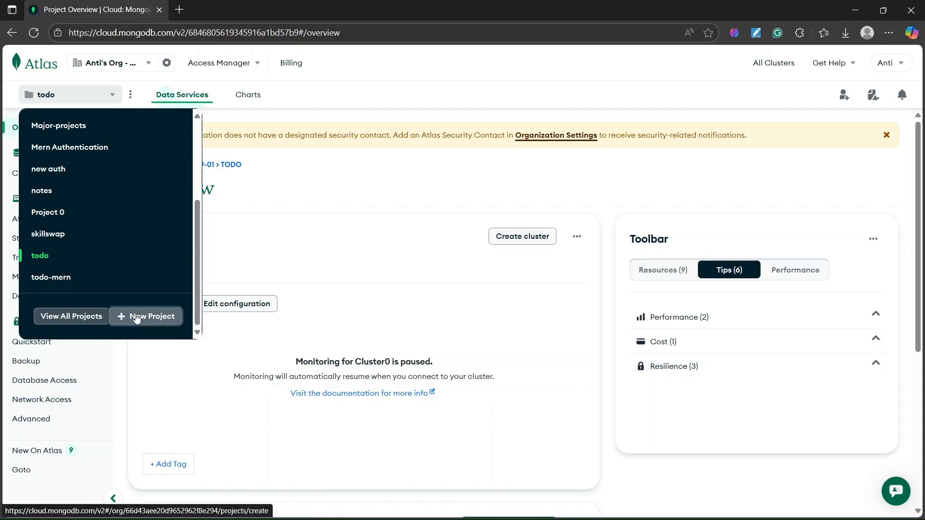
click(96, 96)
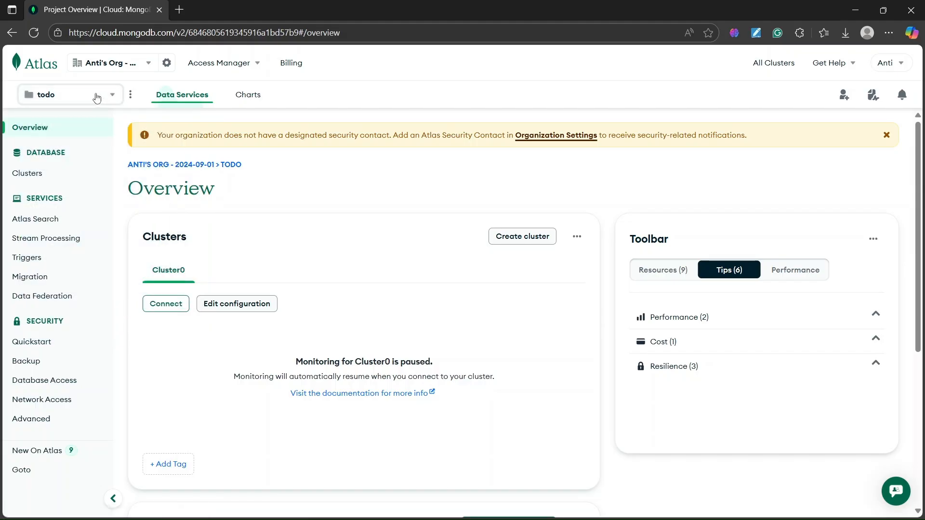
Start creating a new project in the current organization.
click(97, 98)
scroll(73, 195, down, 1)
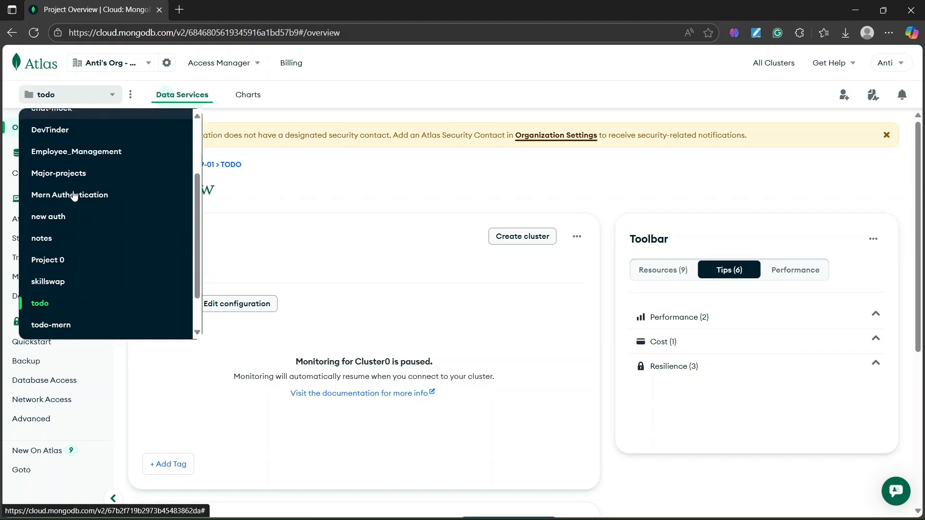
scroll(78, 159, down, 1)
scroll(91, 240, up, 1)
scroll(115, 280, down, 3)
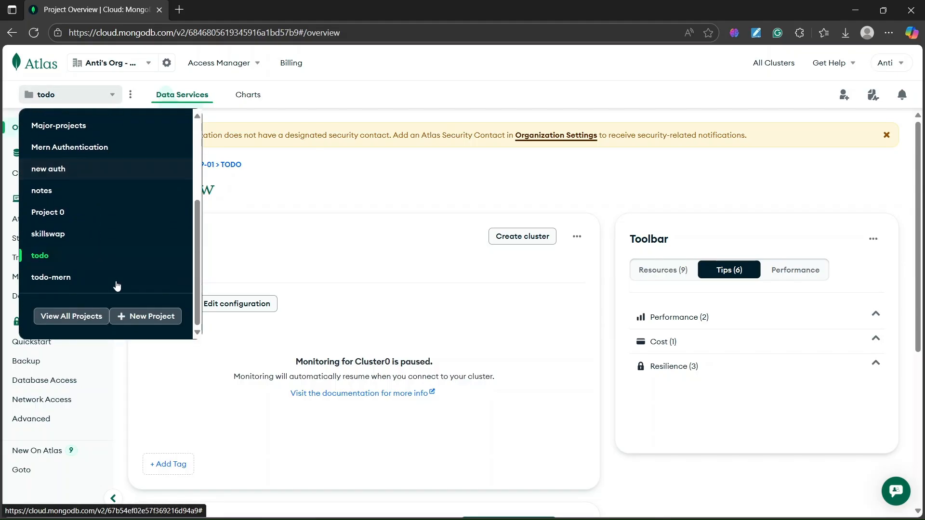
click(137, 316)
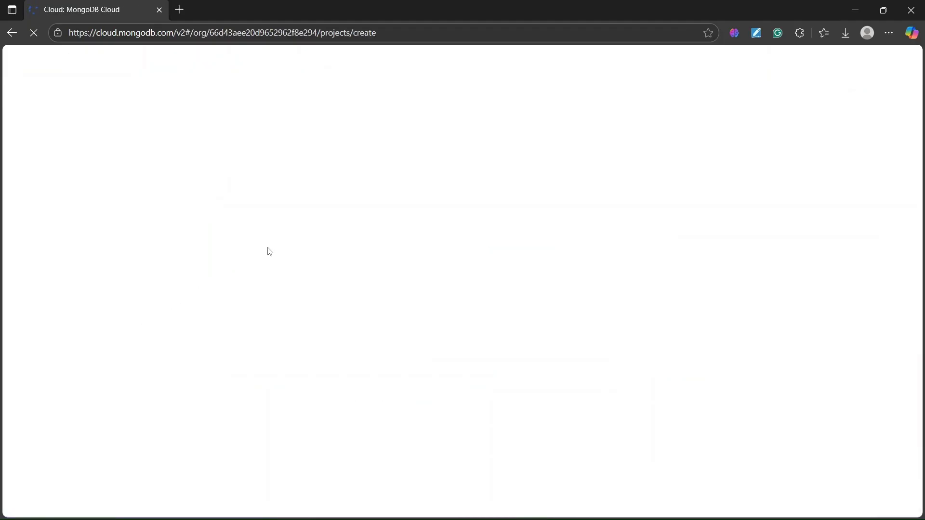
Name the new project becodewala and continue to the members stage without adding any tags.
click(249, 248)
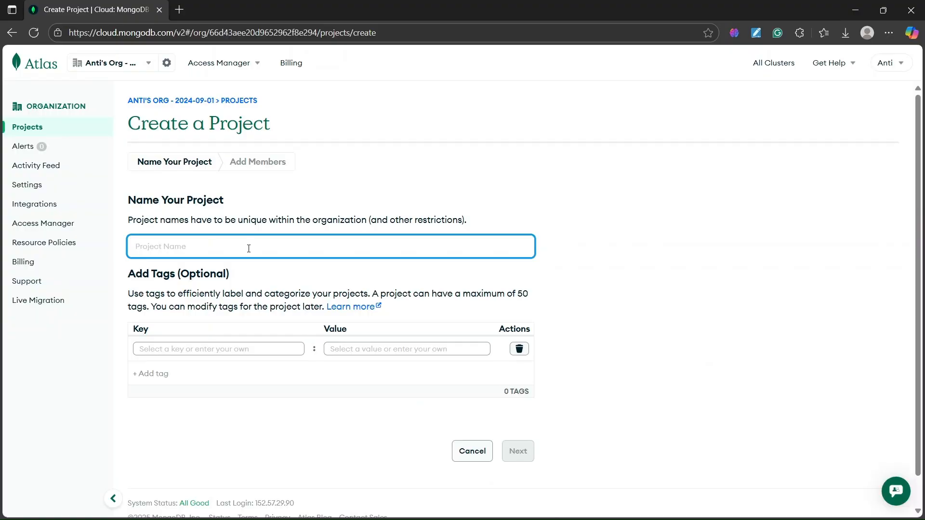
text(becodewala)
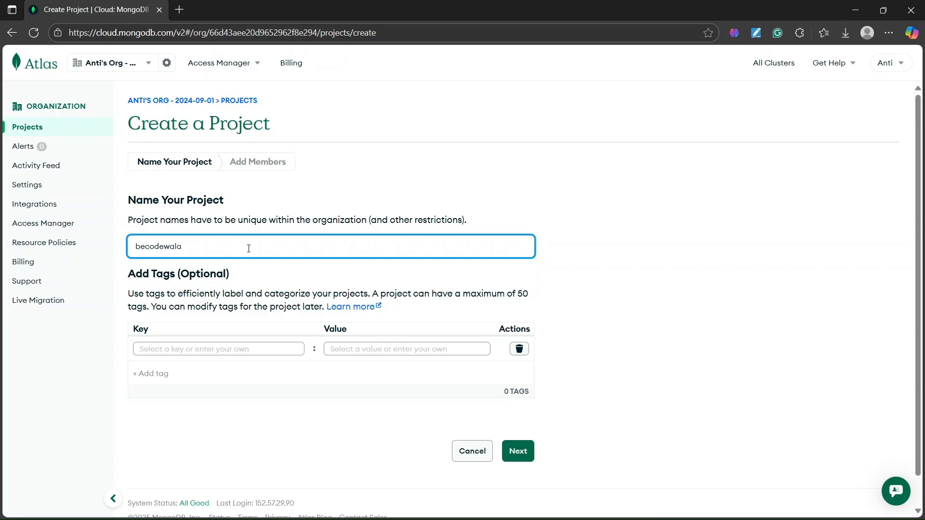
drag(150, 278, 226, 275)
scroll(259, 333, down, 1)
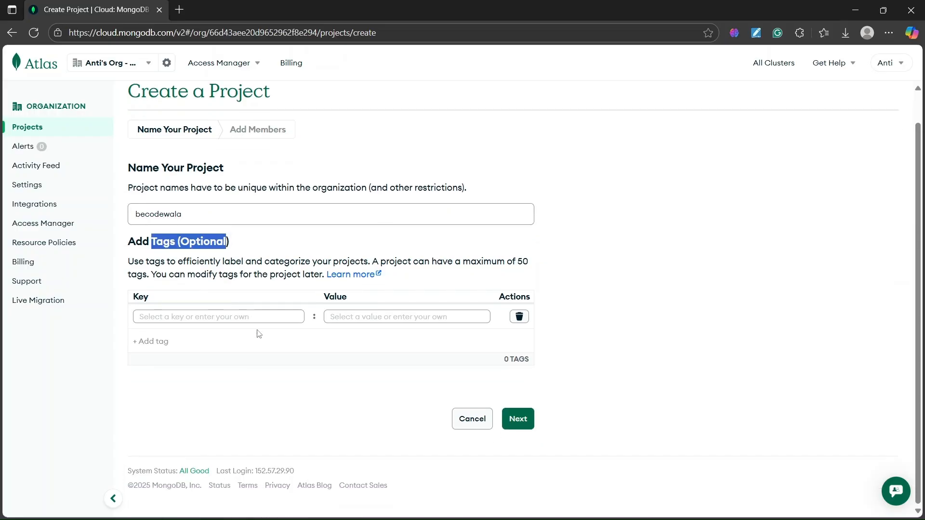
click(518, 423)
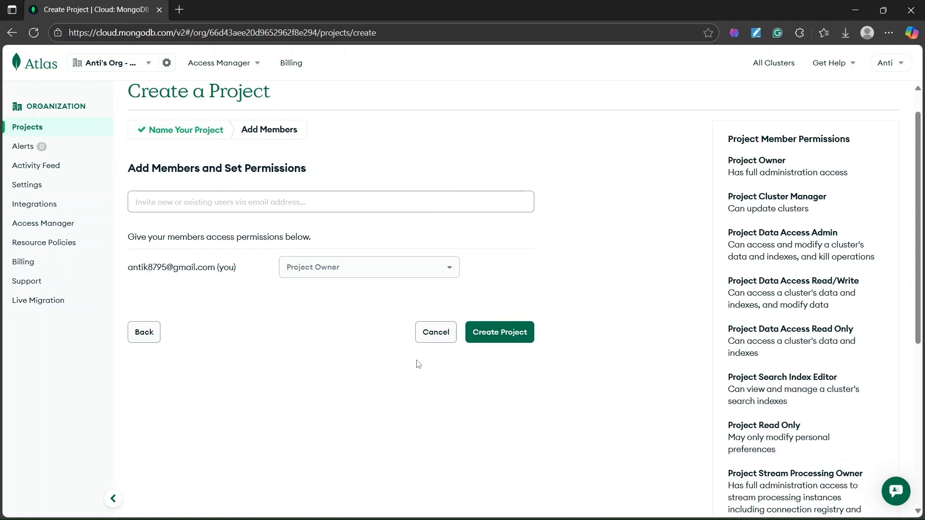
Create the project without inviting additional members, keeping the current account as Project Owner.
click(169, 206)
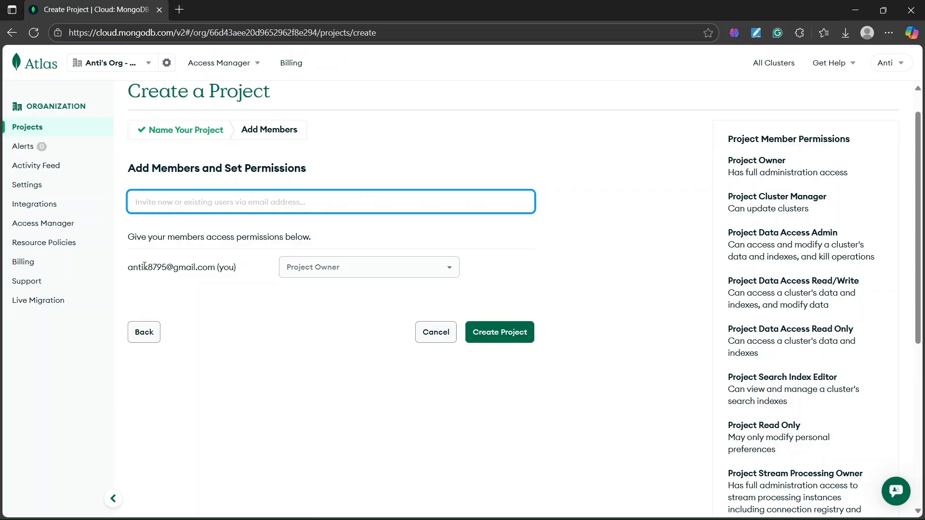
drag(130, 270, 224, 269)
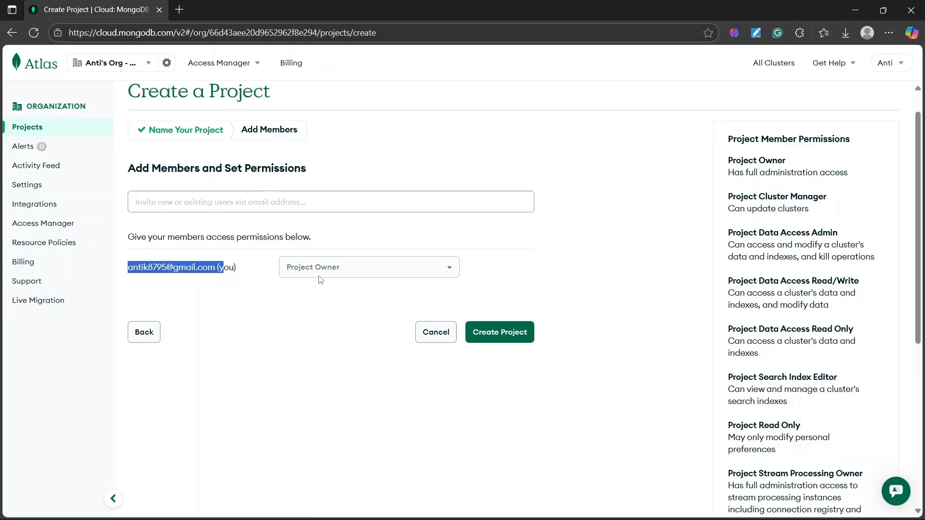
click(331, 300)
click(499, 328)
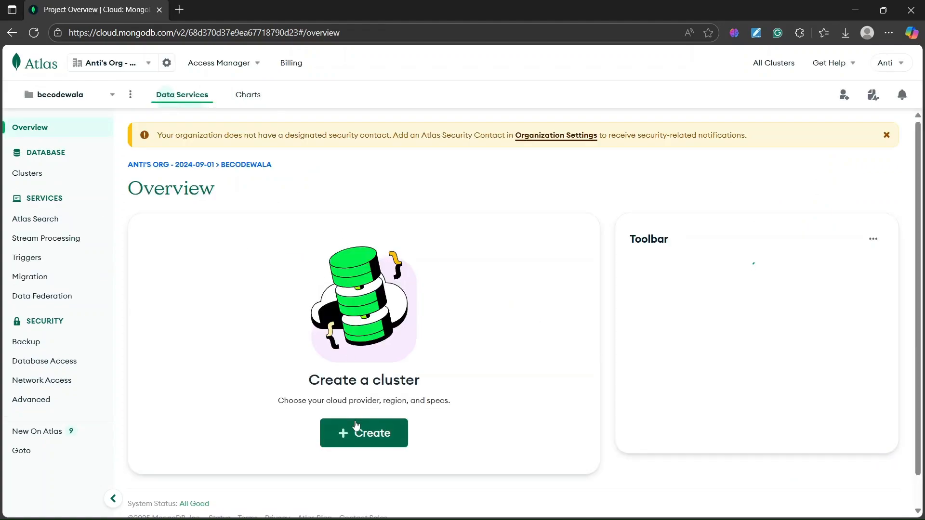
Start creating a cluster for the becodewala project from its overview.
drag(309, 379, 444, 386)
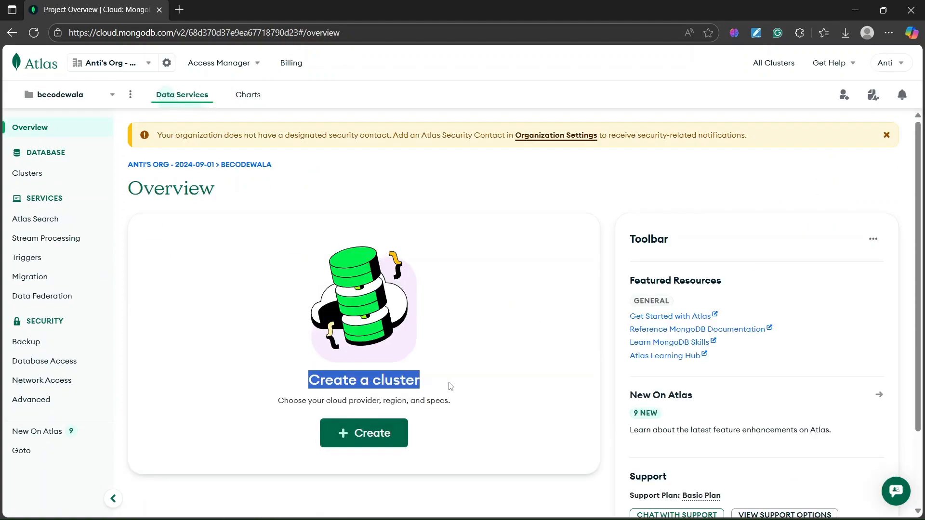
scroll(274, 260, down, 1)
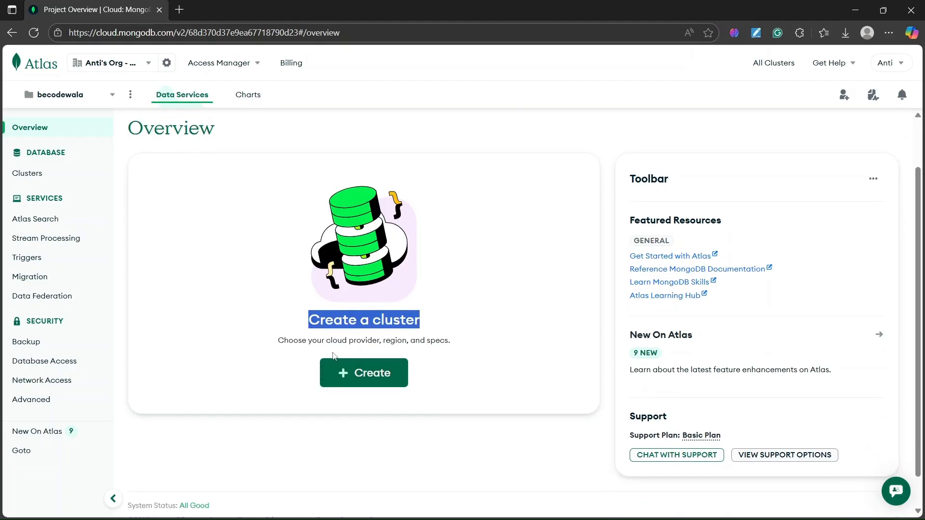
drag(285, 340, 354, 341)
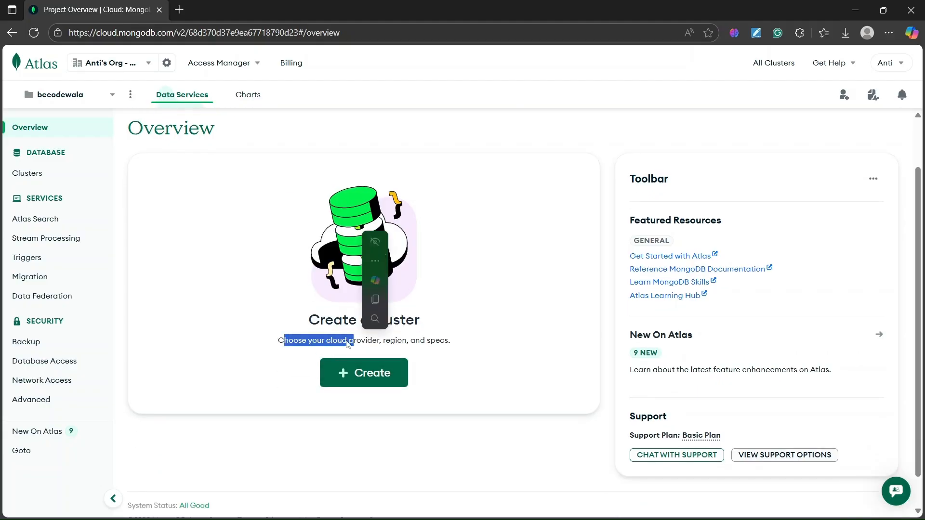
click(386, 341)
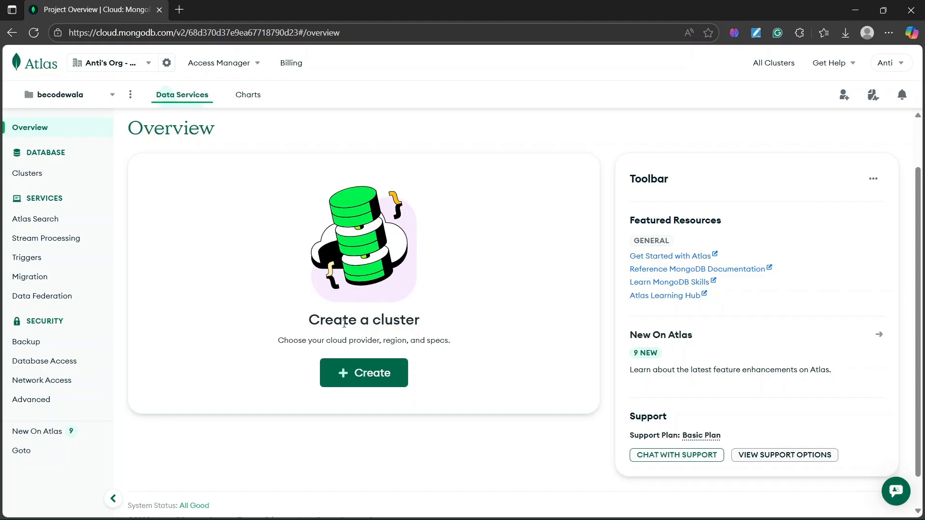
click(395, 388)
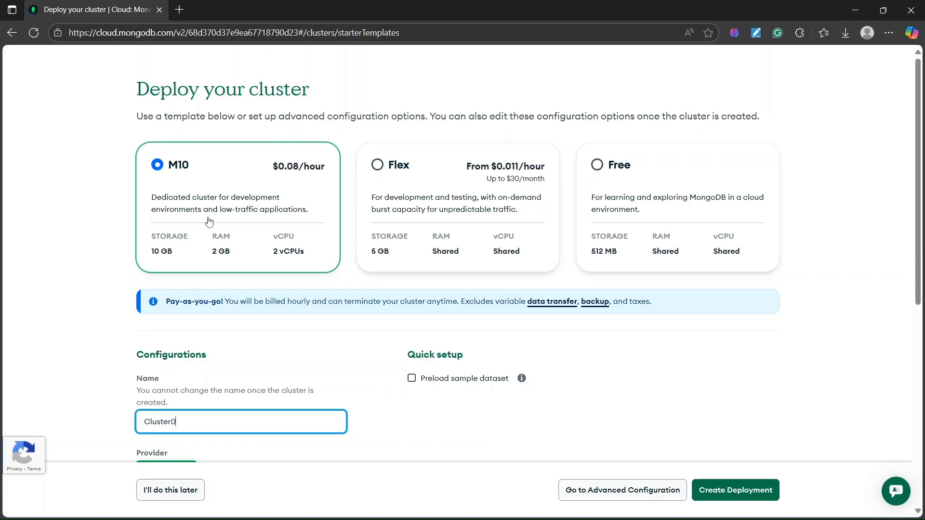
Choose the Free template for the new cluster after comparing it with the M10 and Flex templates.
click(396, 168)
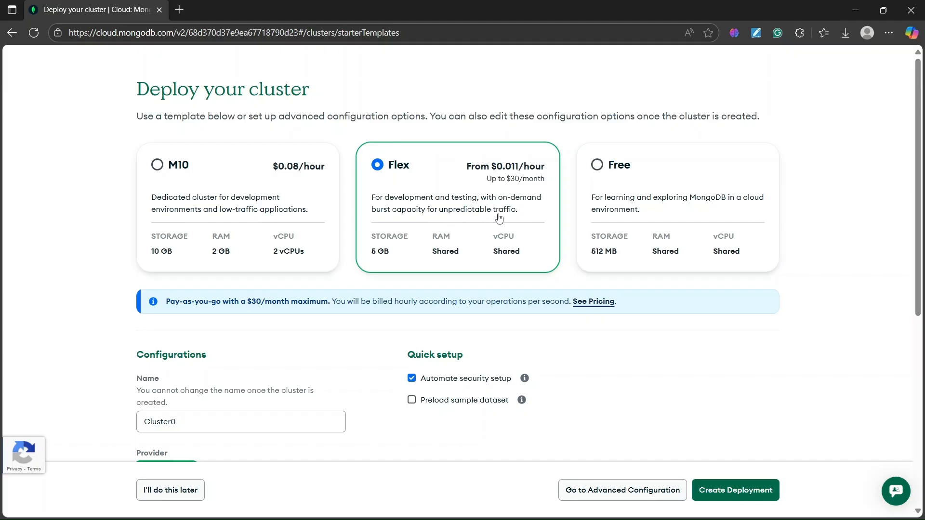
click(200, 225)
click(485, 197)
click(165, 254)
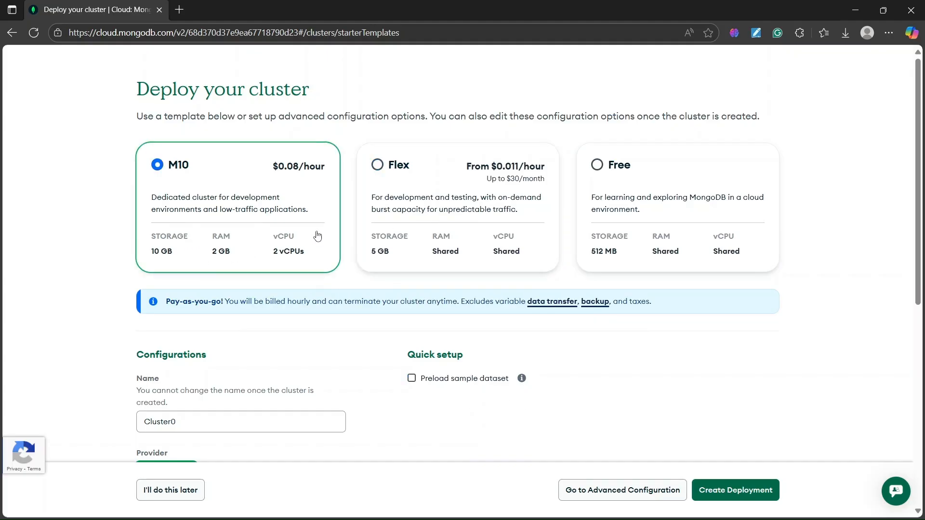
click(417, 210)
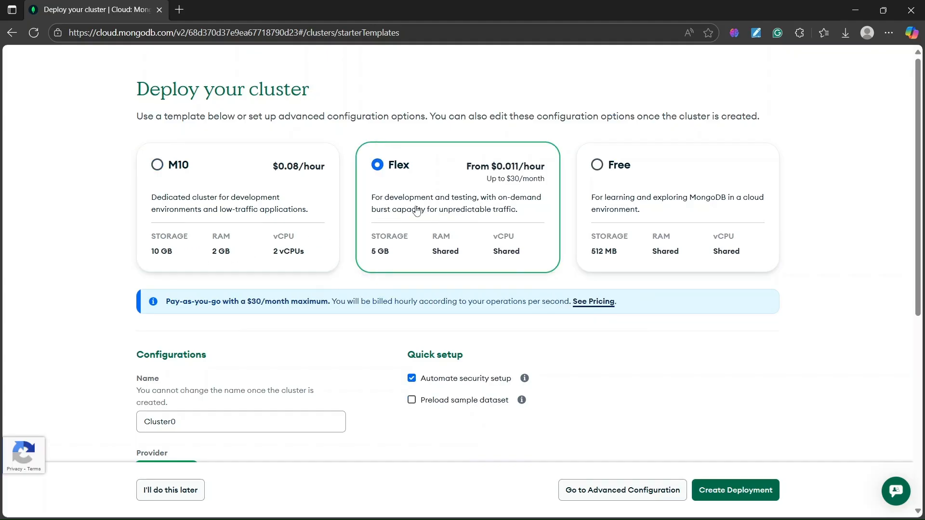
click(641, 187)
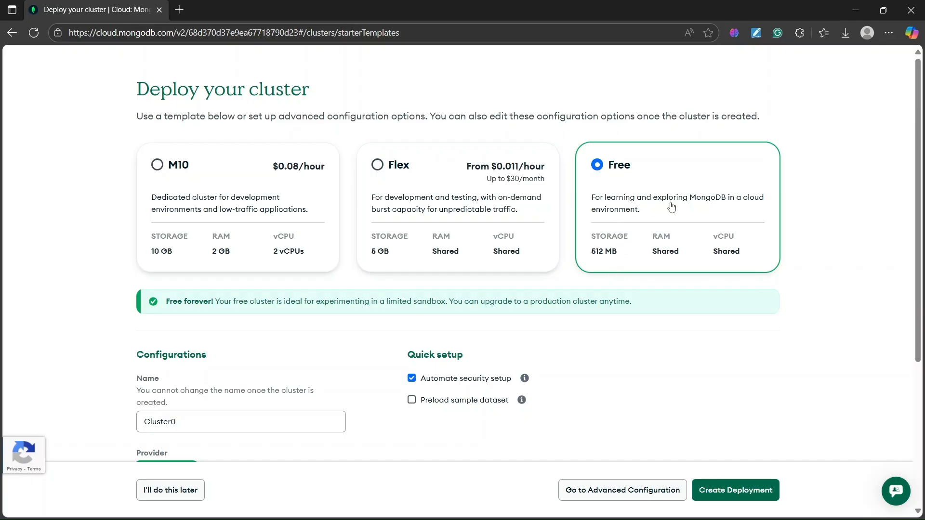
scroll(610, 203, down, 1)
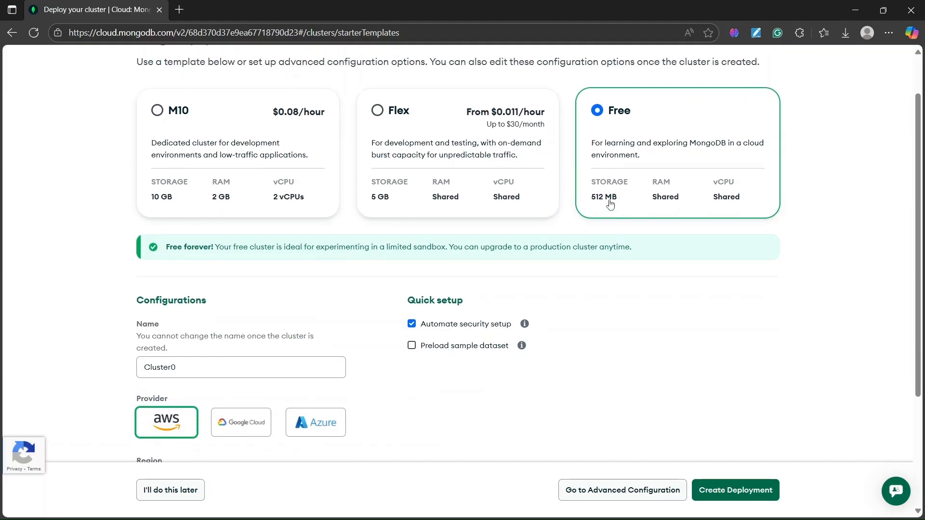
scroll(326, 268, up, 1)
scroll(277, 268, down, 2)
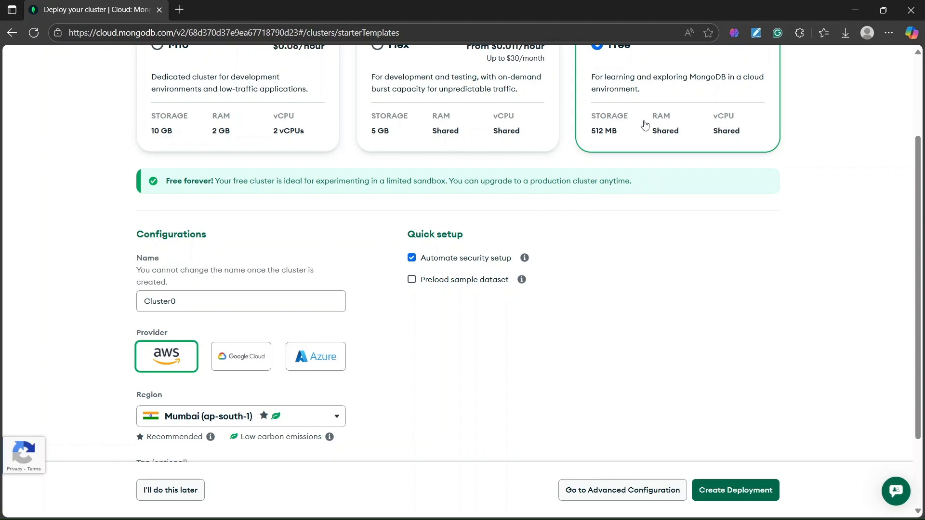
scroll(645, 125, up, 3)
scroll(554, 234, down, 1)
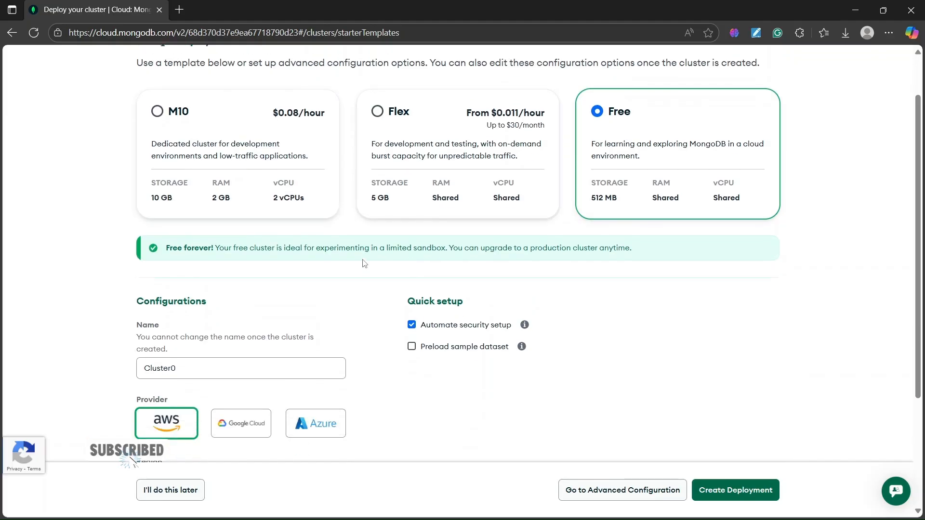
Create the deployment as Cluster0 on AWS in the Mumbai (ap-south-1) region with automated security setup.
scroll(364, 262, down, 3)
scroll(232, 246, down, 1)
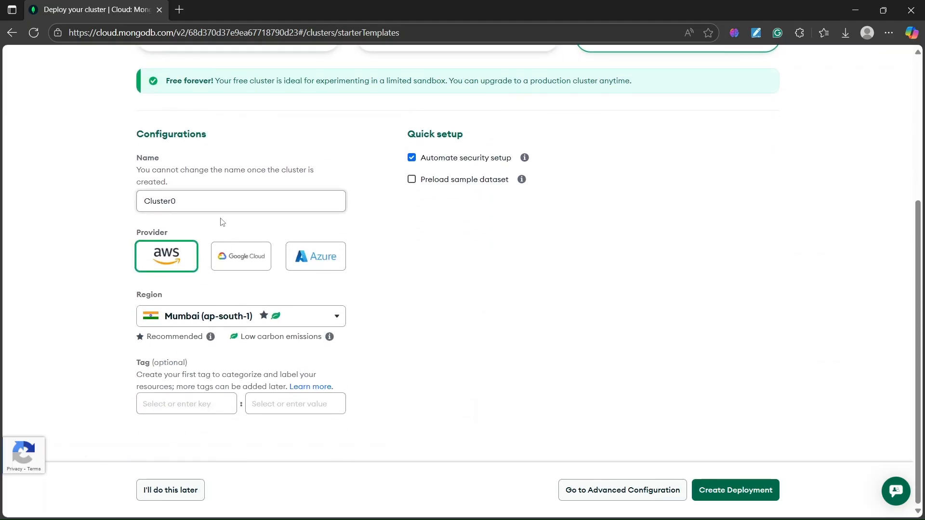
click(248, 268)
click(177, 258)
click(309, 254)
click(168, 259)
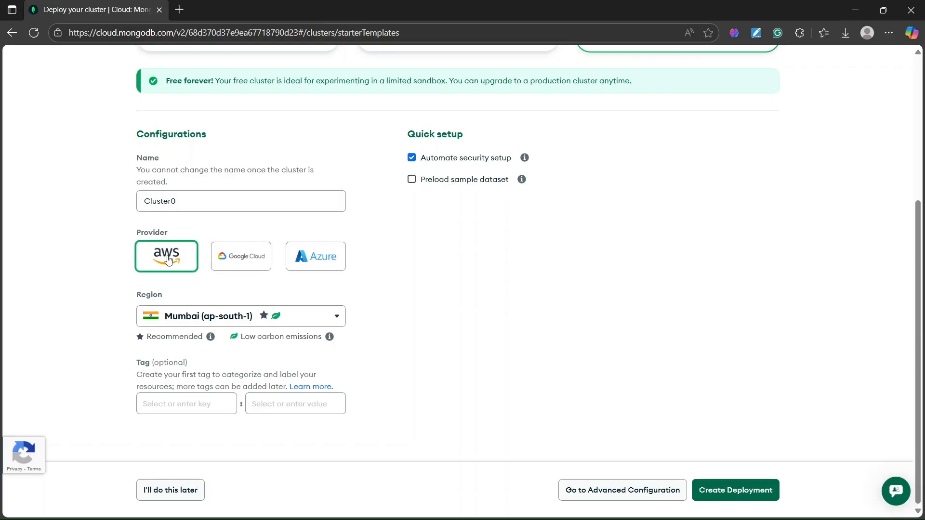
scroll(285, 273, up, 1)
scroll(313, 284, down, 1)
click(726, 491)
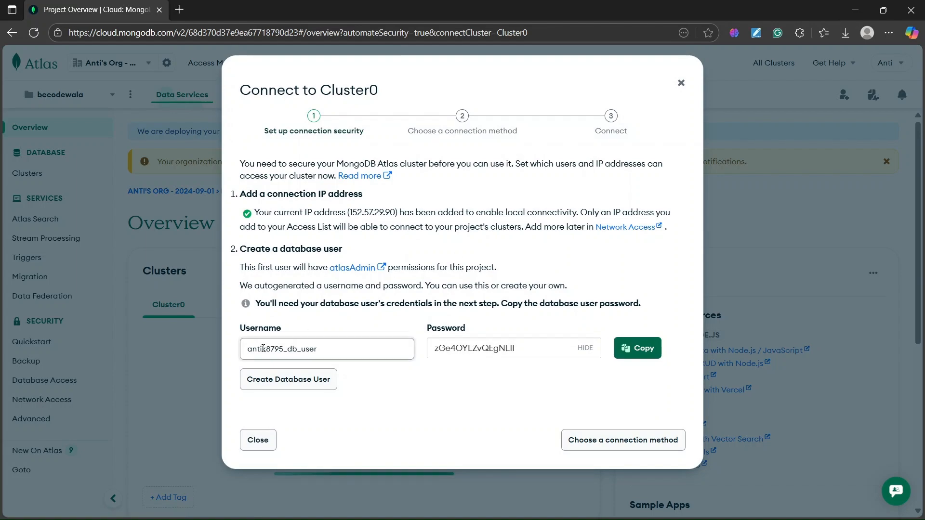
Examine the autogenerated database username and password in the connection security setup for Cluster0.
double_click(248, 349)
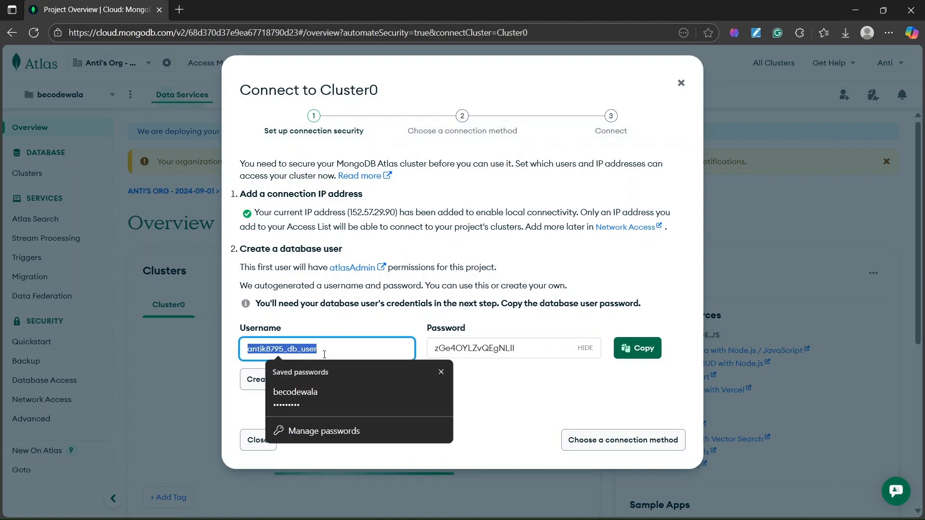
click(324, 326)
drag(434, 348, 519, 348)
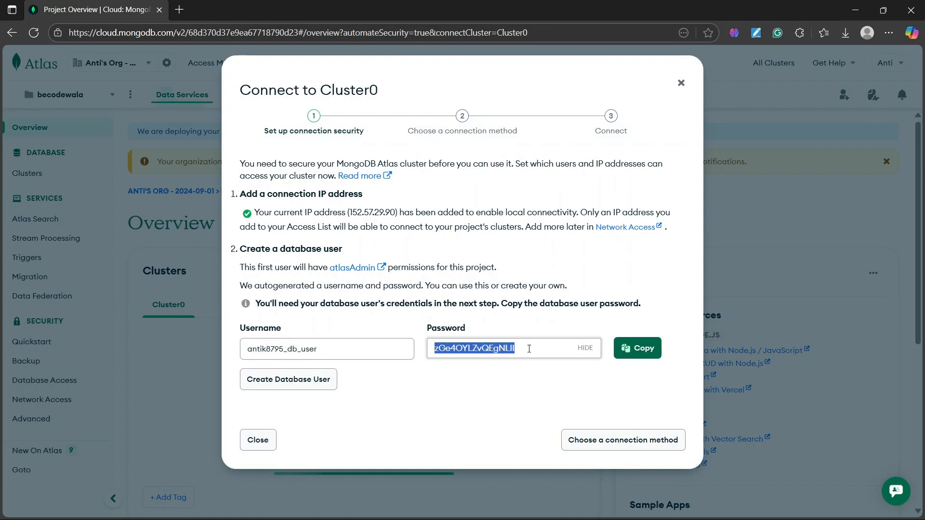
click(480, 400)
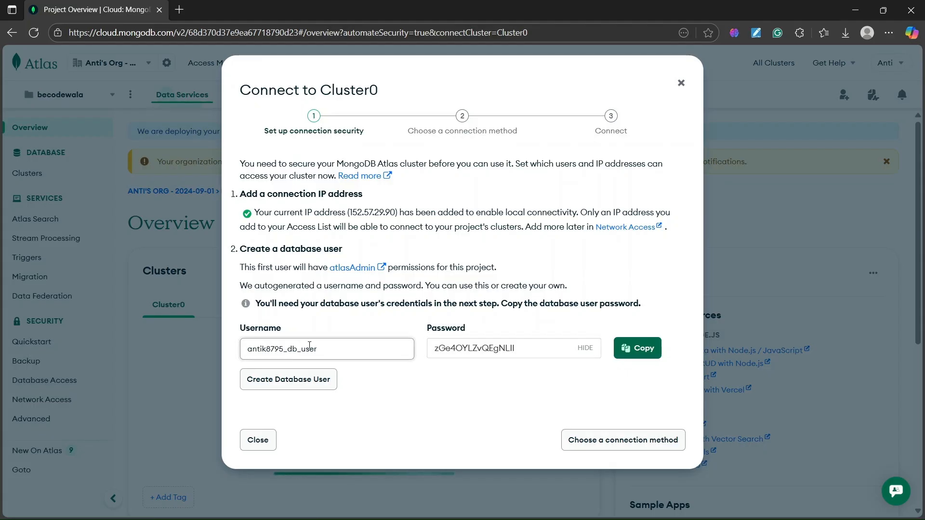
drag(251, 350, 322, 349)
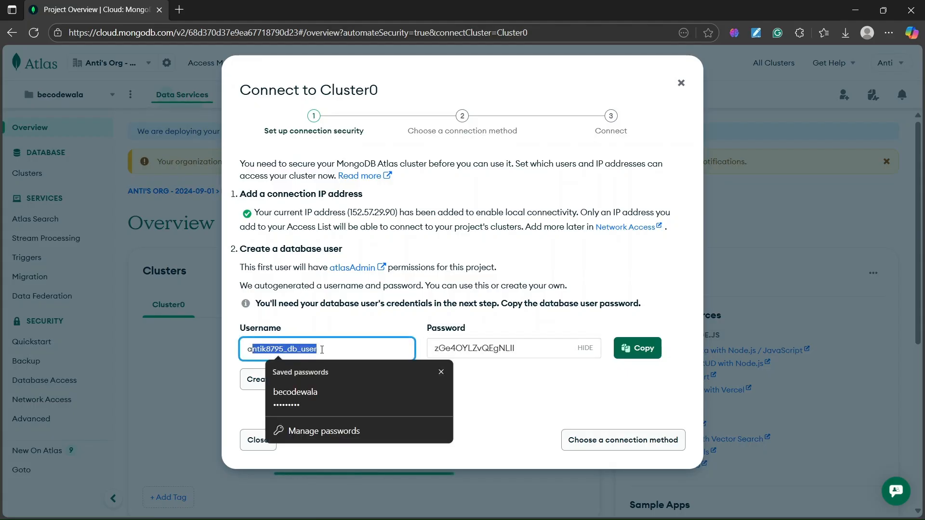
double_click(447, 347)
click(504, 375)
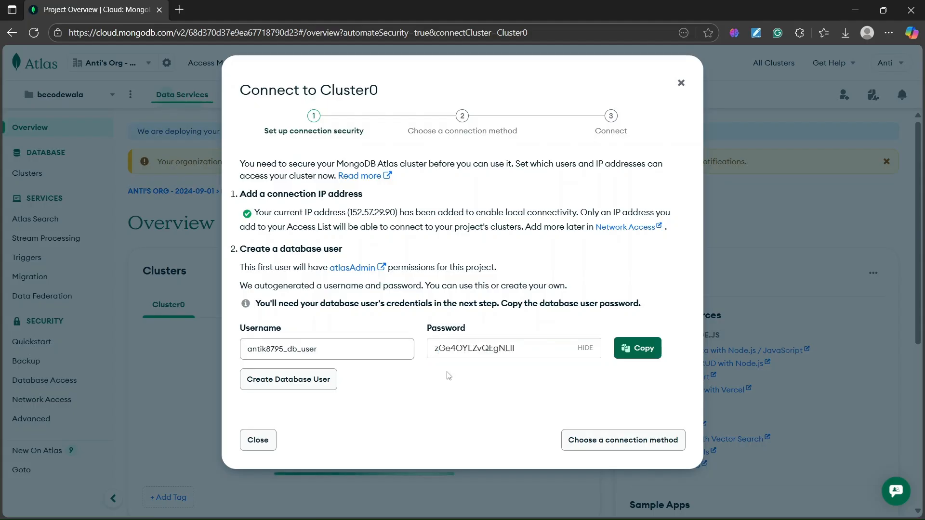
drag(332, 352, 237, 349)
click(309, 319)
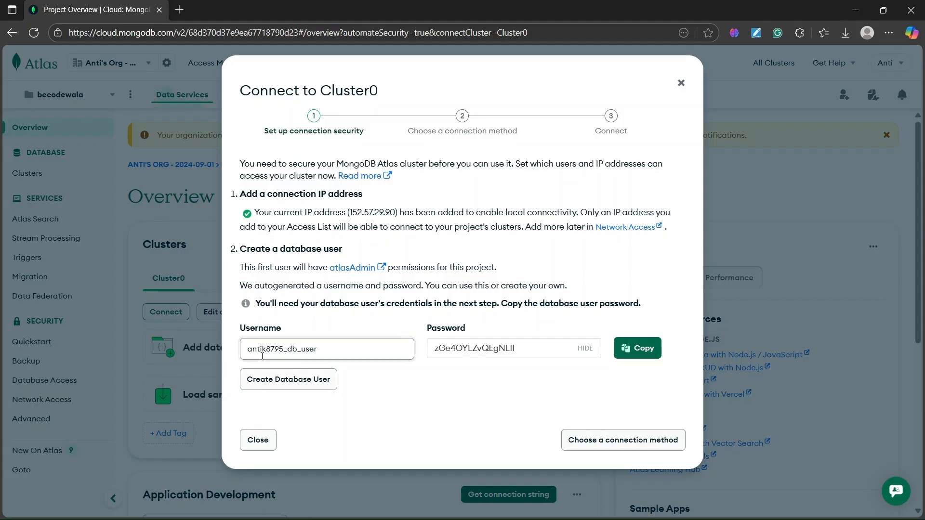
triple_click(356, 346)
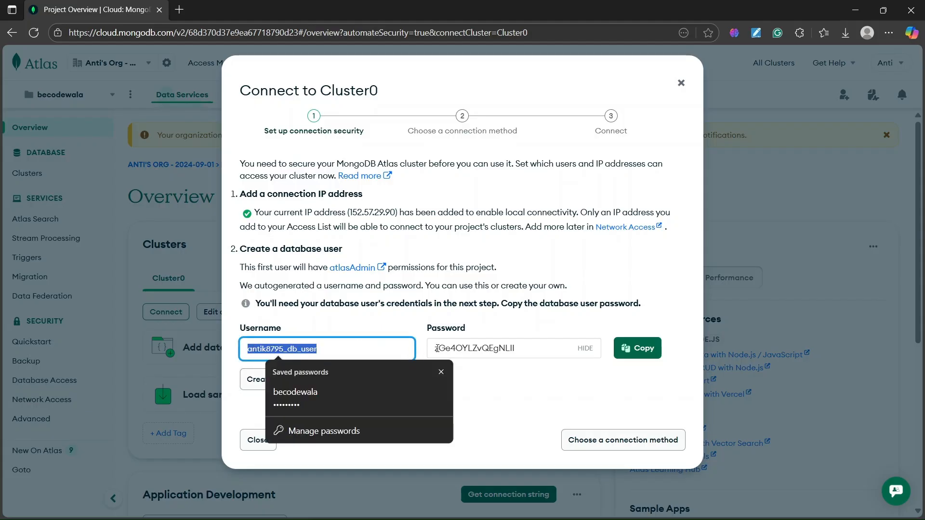
double_click(437, 348)
click(468, 389)
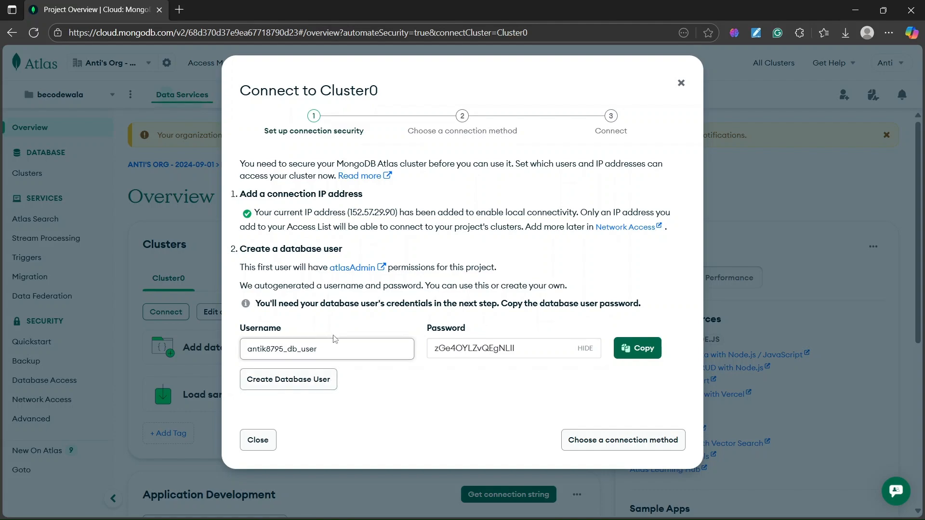
drag(247, 349, 349, 350)
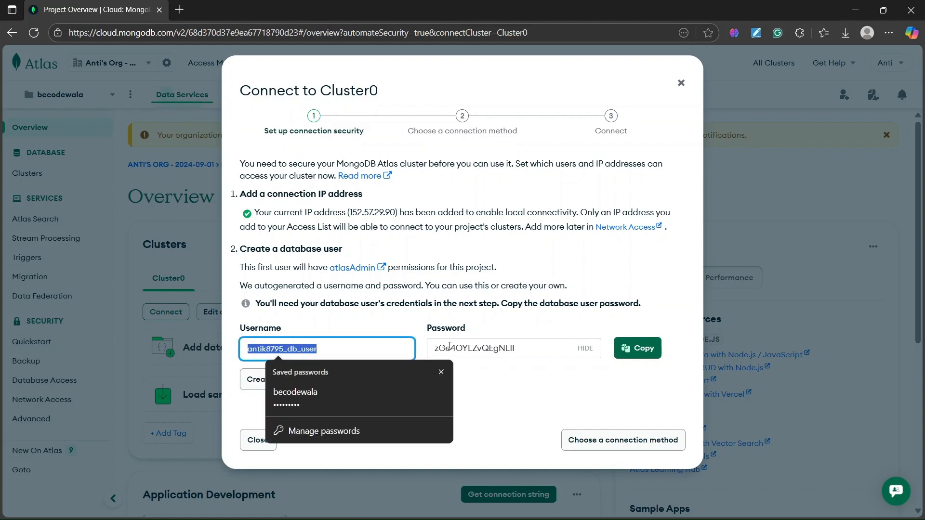
drag(436, 347, 518, 348)
click(452, 400)
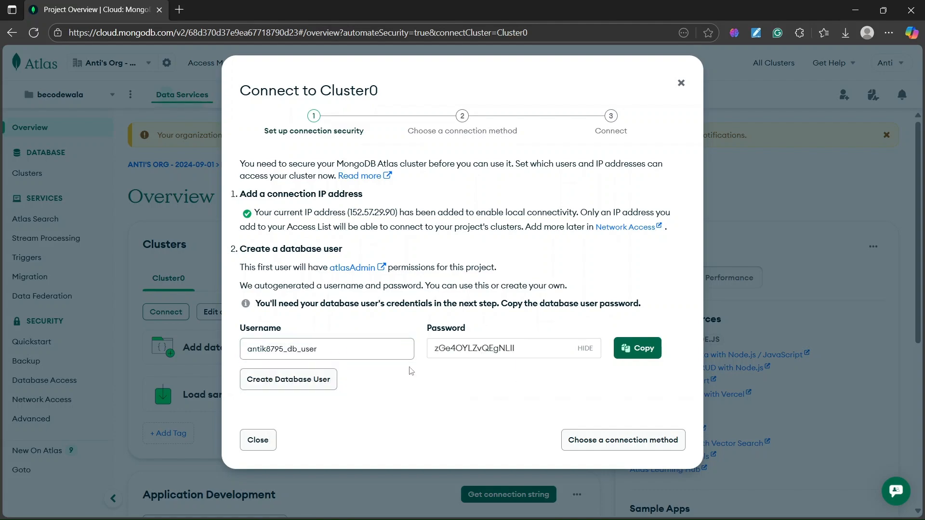
drag(247, 246, 375, 246)
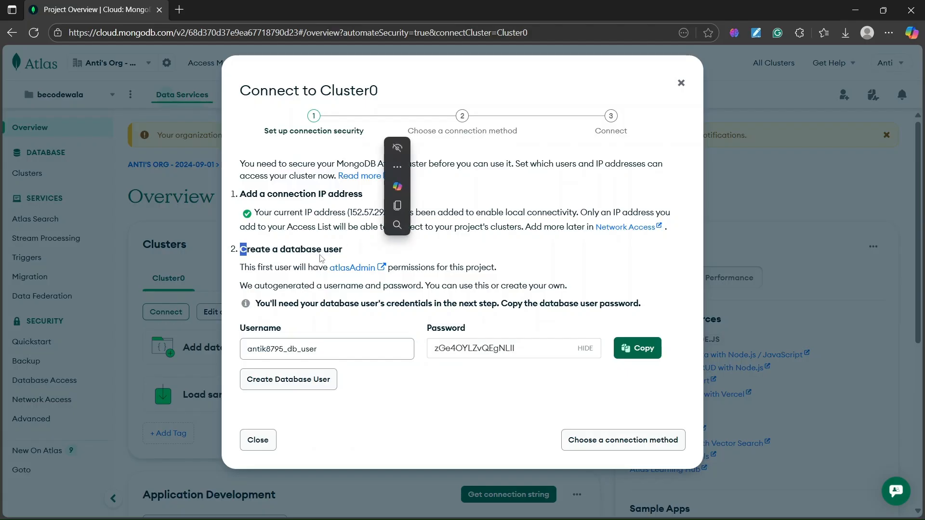
click(448, 267)
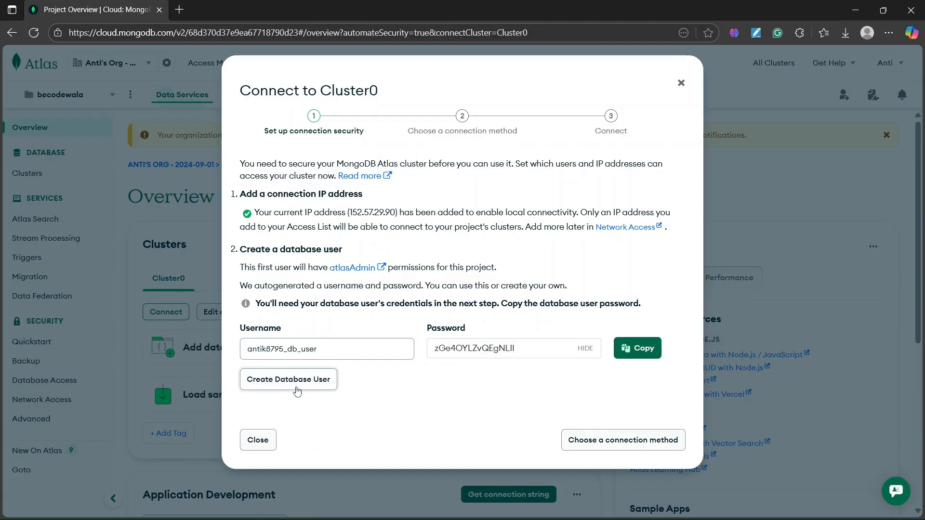
Create the database user with the autogenerated credentials and choose Compass as the connection method.
click(284, 380)
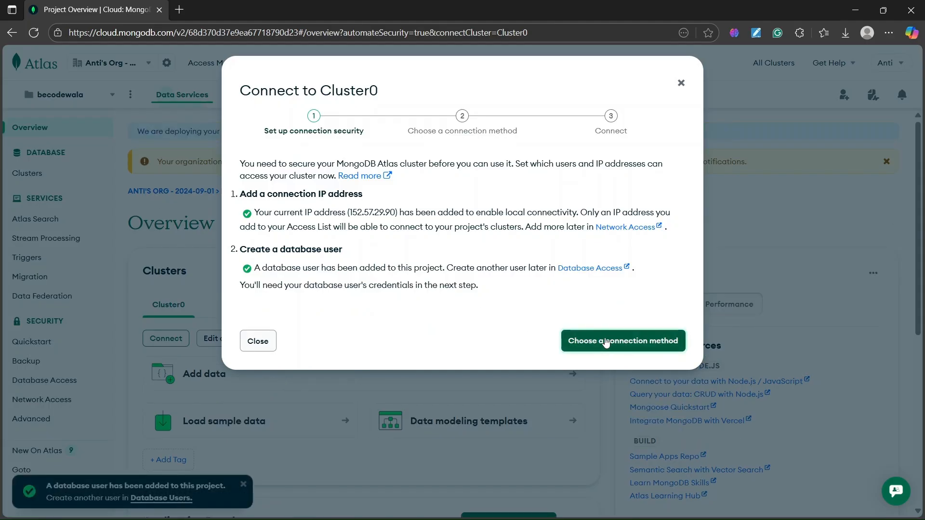
click(588, 341)
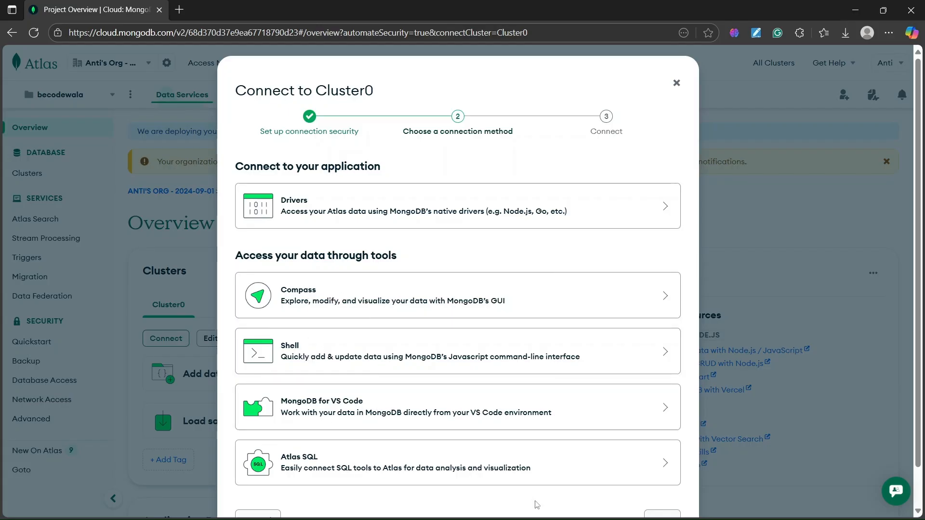
click(345, 296)
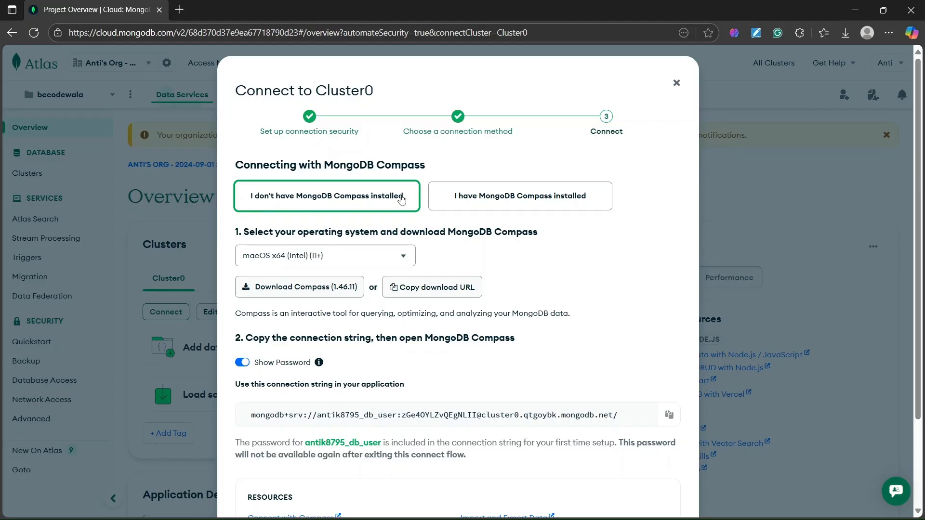
Set the operating system for the MongoDB Compass download to Windows 64-bit (10+).
drag(263, 232, 524, 233)
click(478, 251)
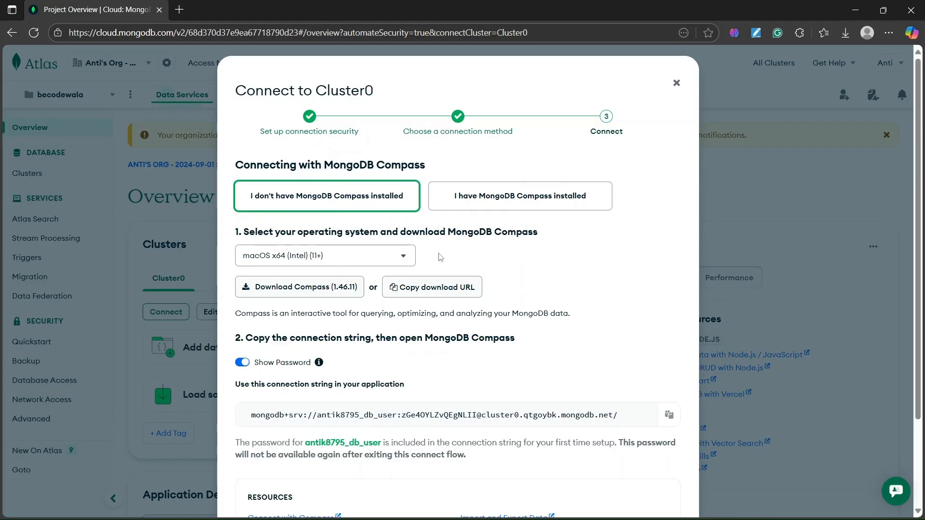
click(357, 260)
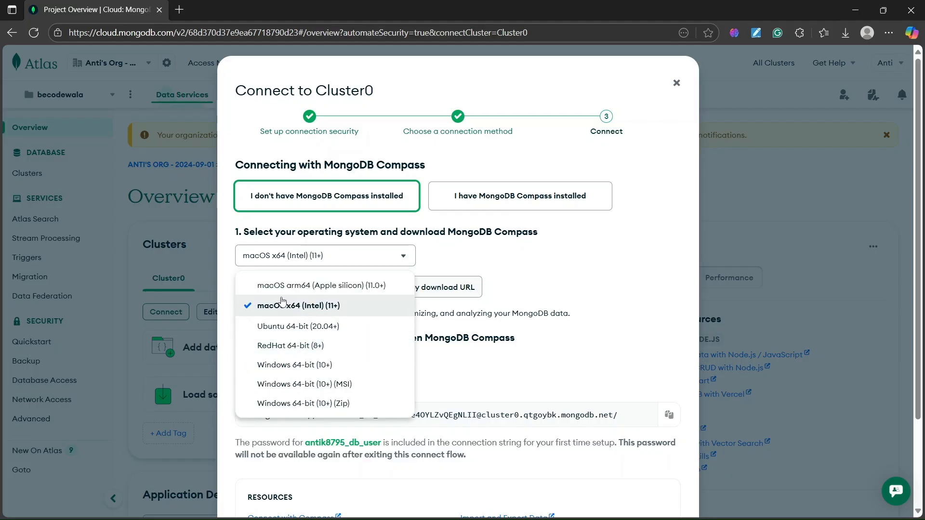
click(294, 369)
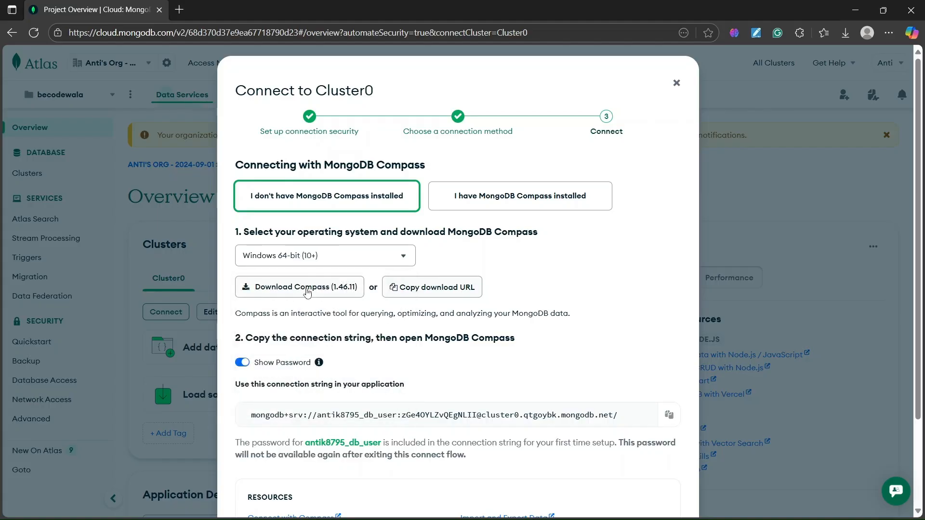
click(306, 260)
click(484, 268)
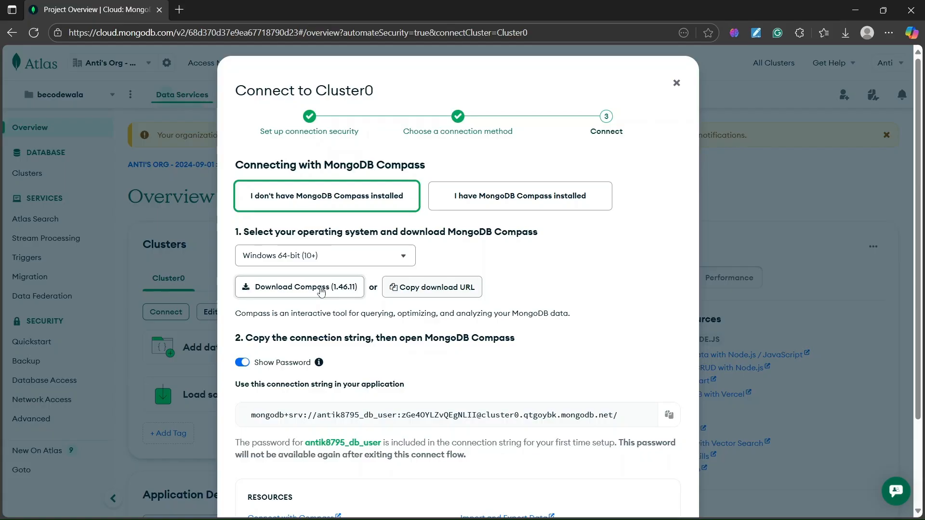
Switch to the installed MongoDB Compass application and connect to the saved chat-mock connection.
mouse_move(668, 505)
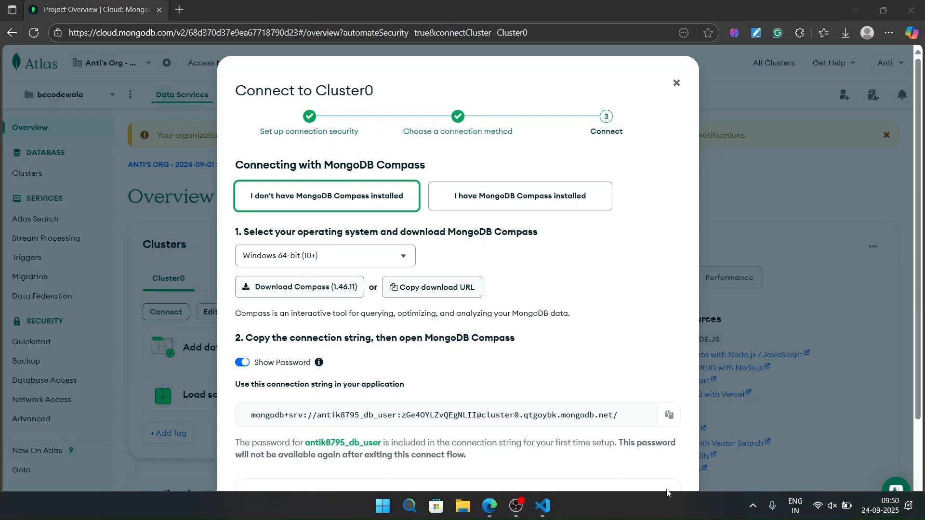
key(super)
text(mo)
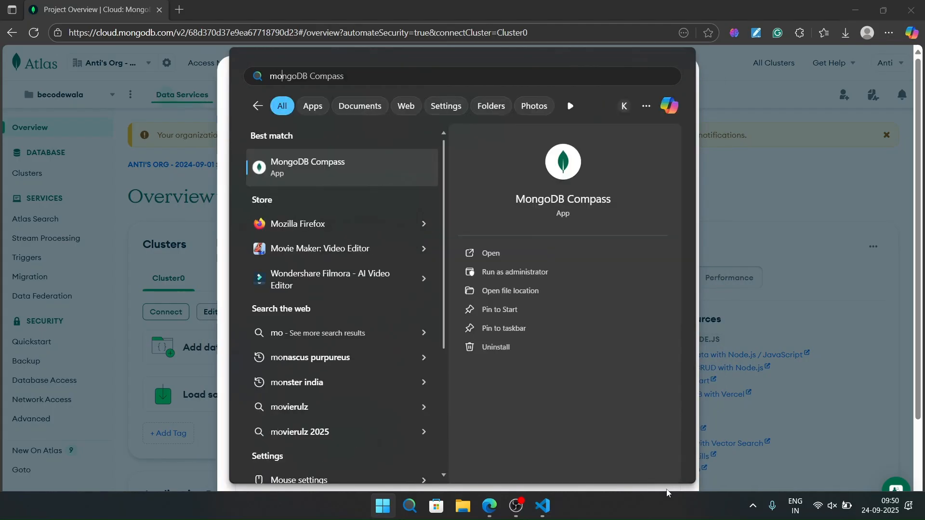
key(Escape)
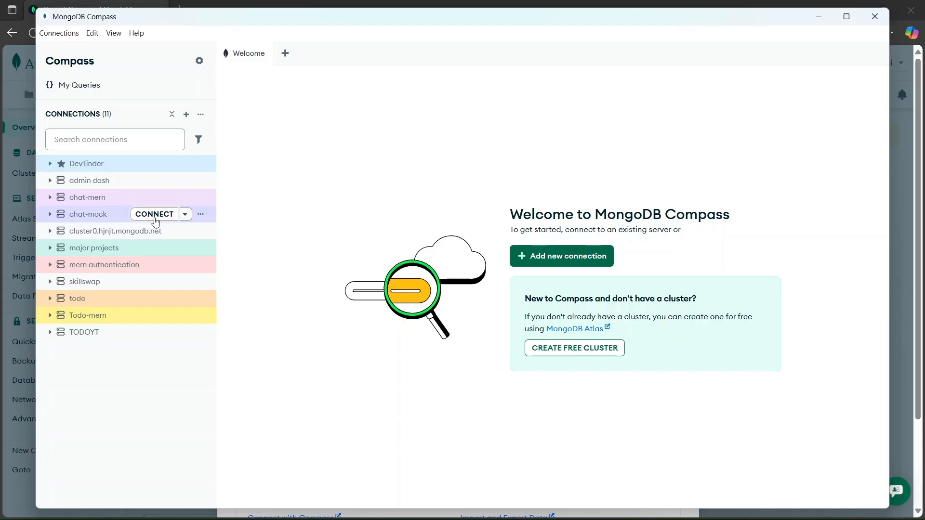
click(154, 215)
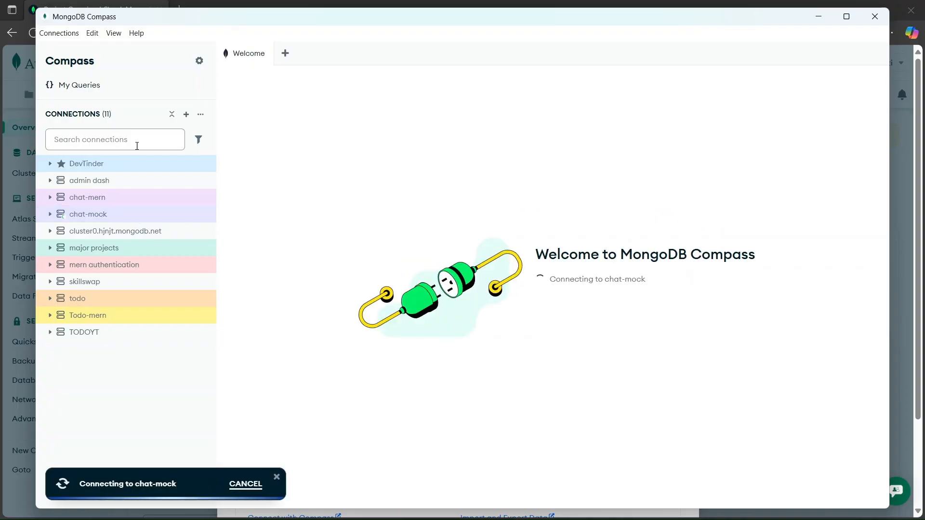
click(186, 115)
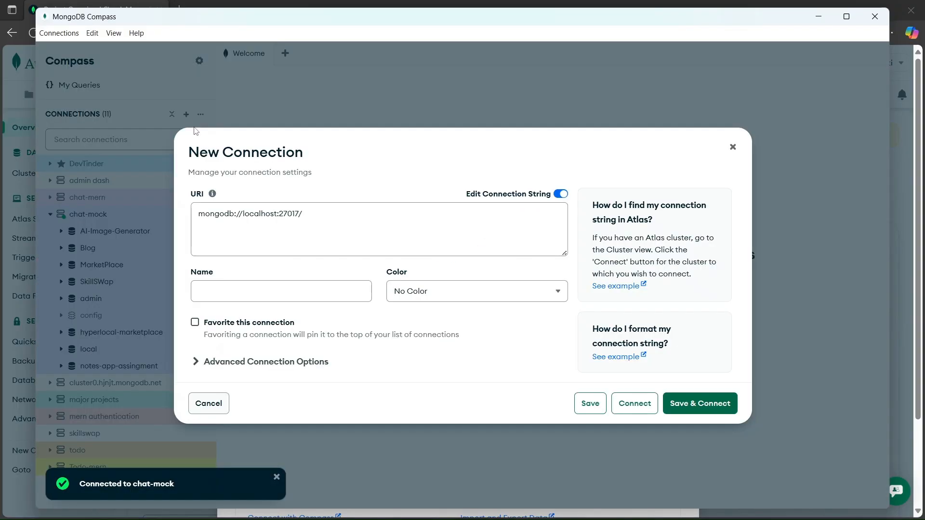
drag(299, 214, 173, 214)
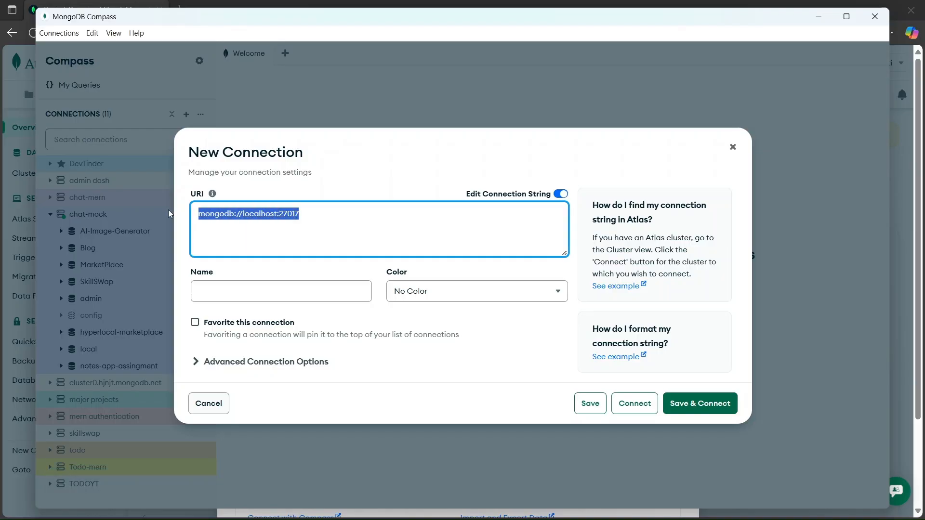
click(337, 219)
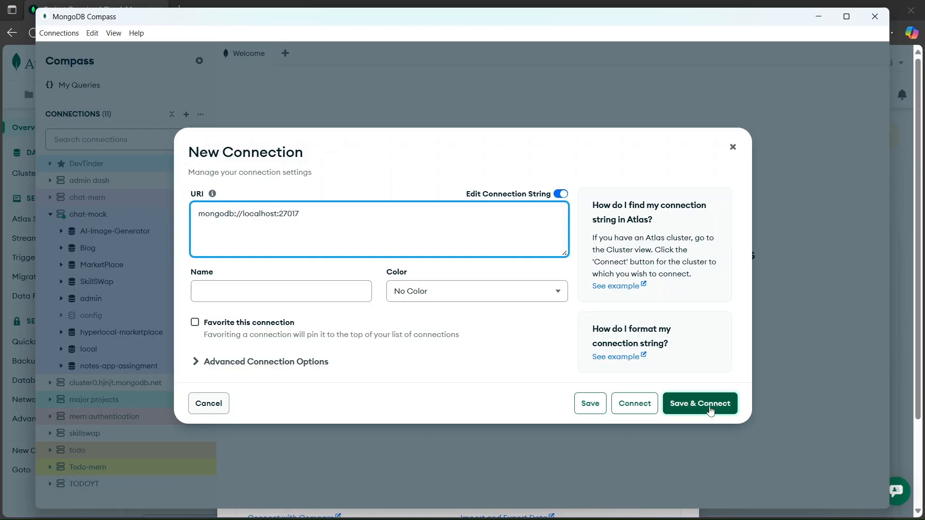
click(732, 147)
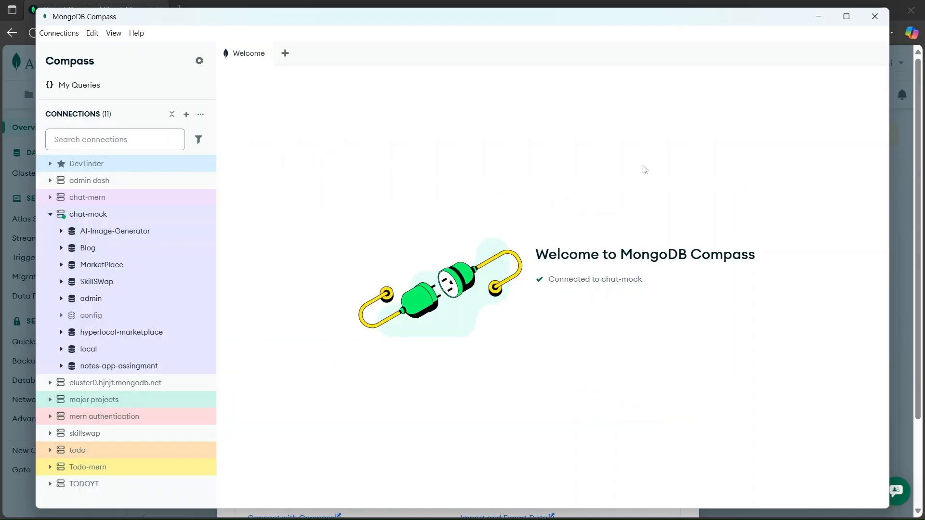
Examine the documents in the users collection of the chat-mock connection's Blog database.
click(92, 249)
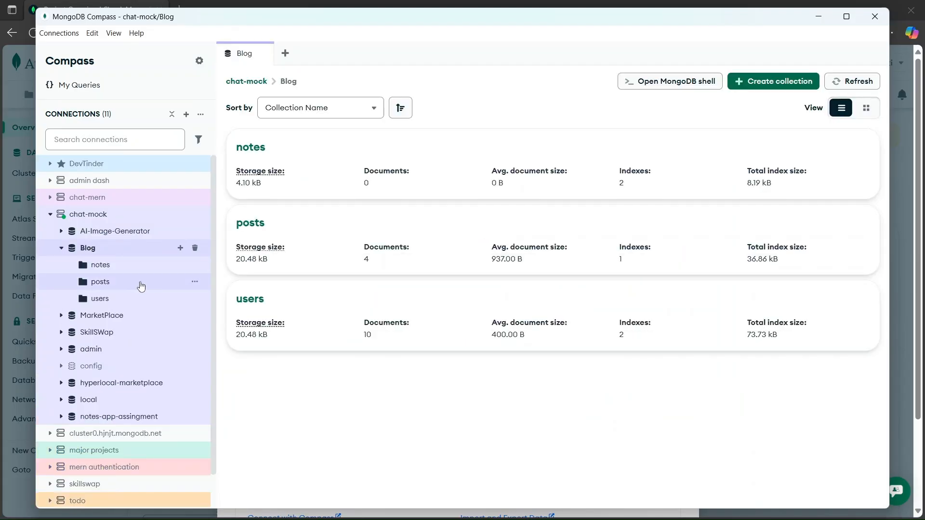
click(119, 297)
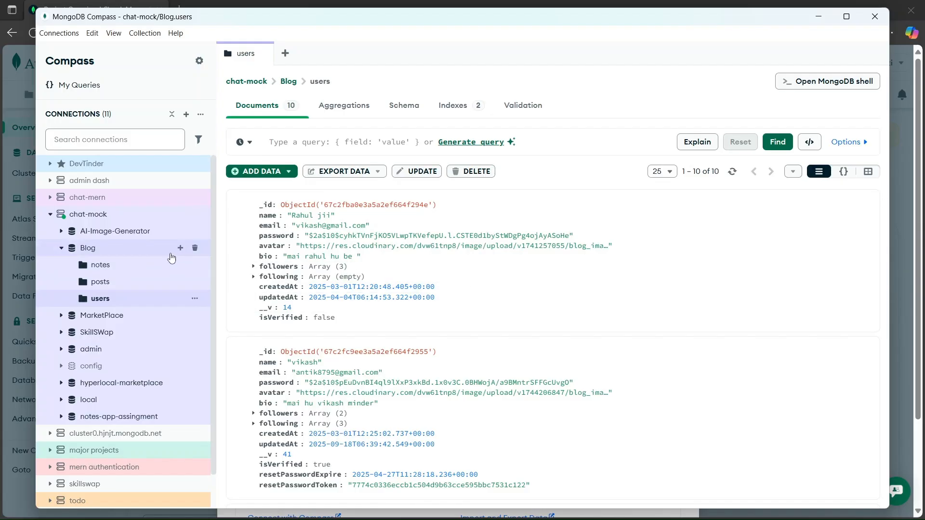
scroll(361, 251, down, 5)
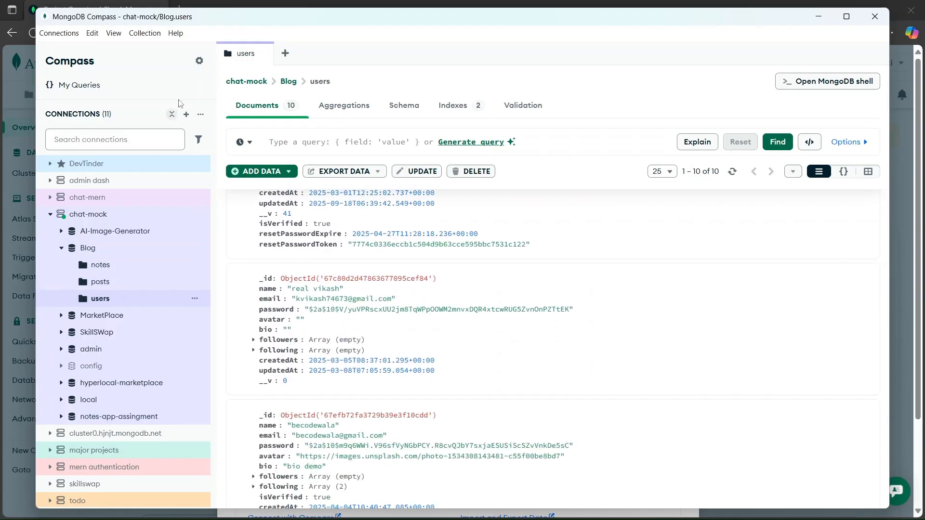
Start a new connection in Compass and select its default localhost URI for replacement.
click(185, 114)
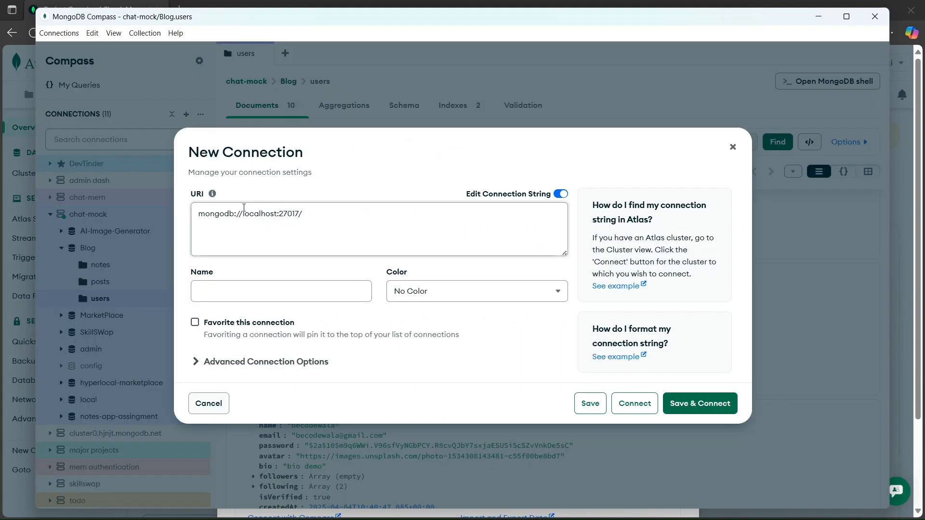
click(308, 214)
key(BackSpace)
drag(308, 215, 203, 216)
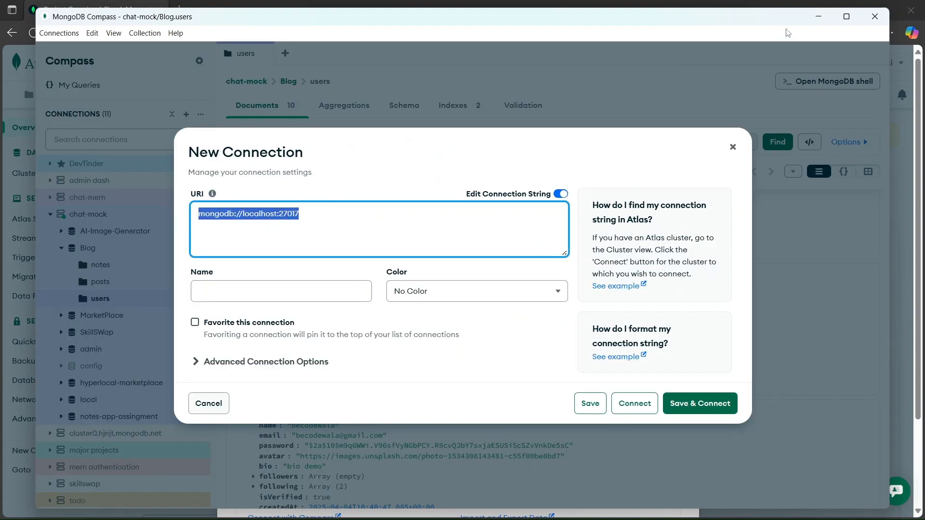
Switch to Atlas in the browser and copy the Cluster0 connection string, including its database username and password.
click(817, 16)
scroll(328, 313, down, 3)
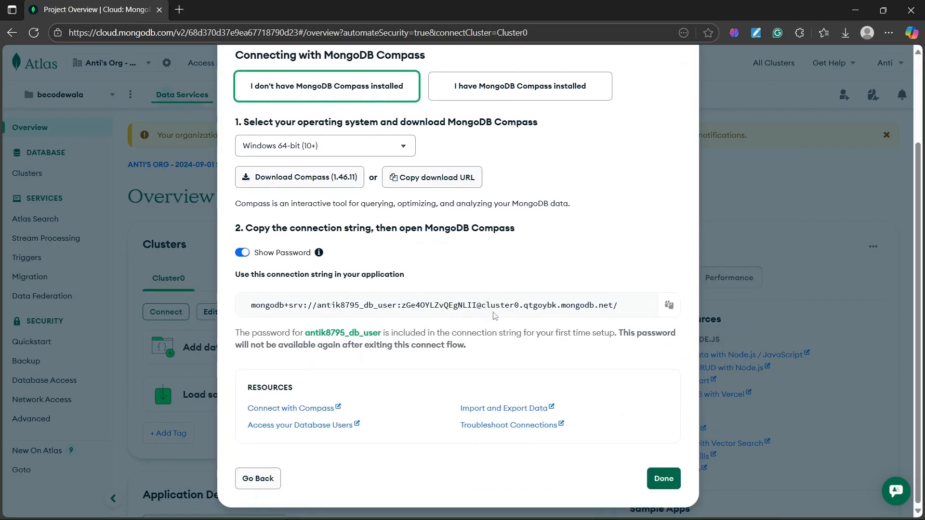
drag(253, 305, 480, 305)
click(361, 307)
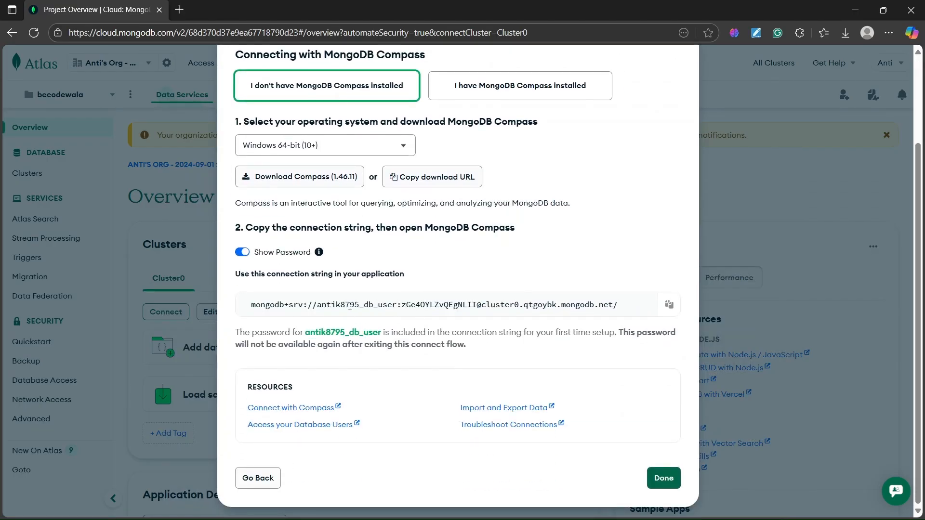
drag(321, 305, 479, 306)
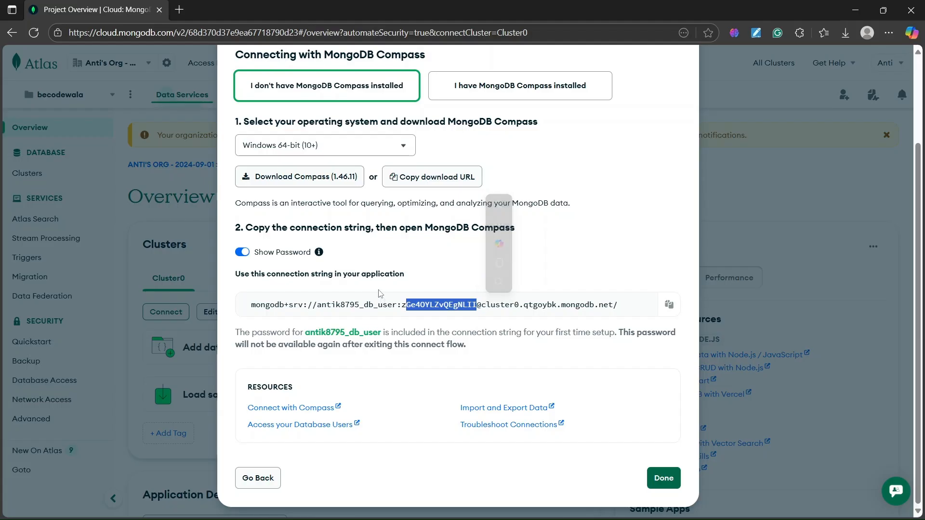
click(669, 305)
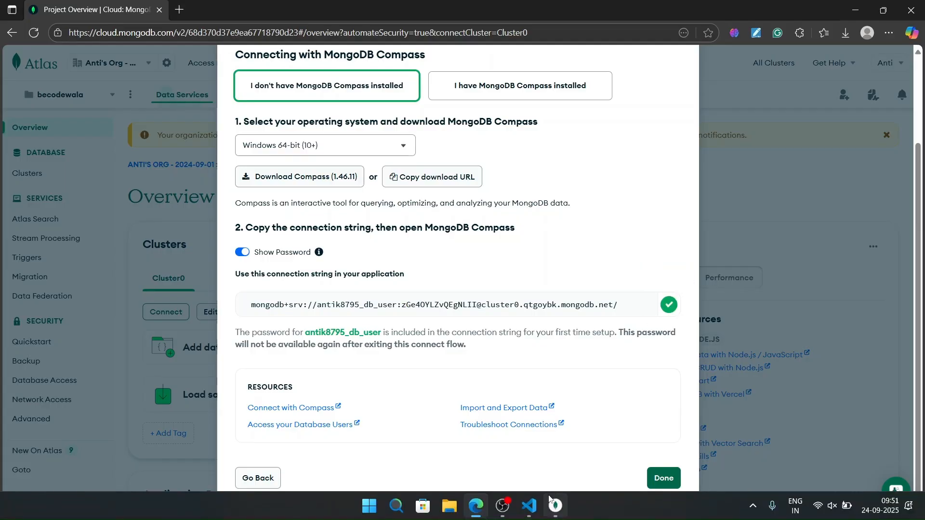
Switch to Compass, replace the new connection's URI with the copied connection string containing the database password, and save and connect.
click(556, 504)
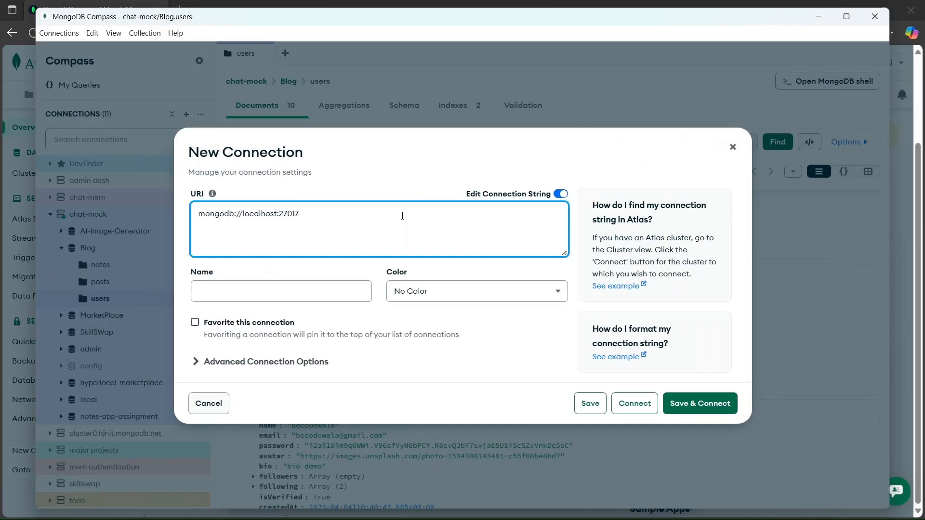
key(ctrl+a)
key(ctrl+v)
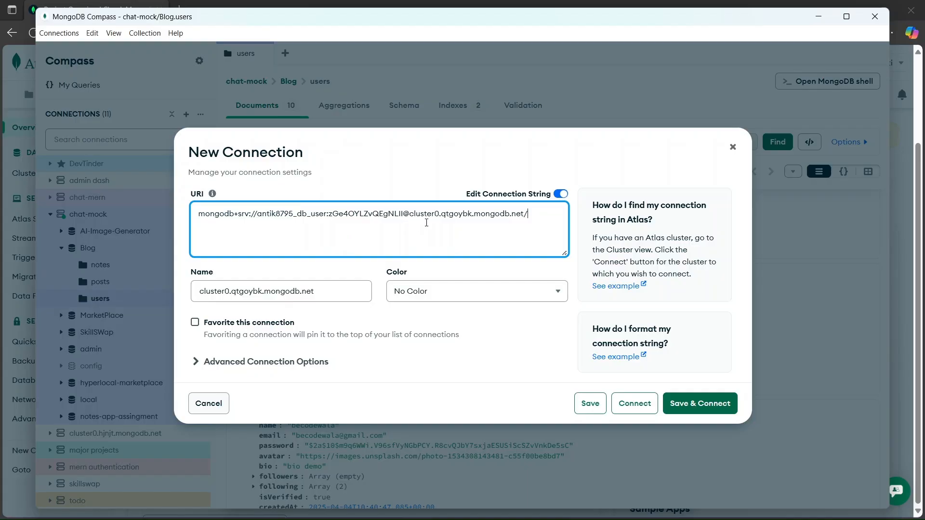
click(699, 403)
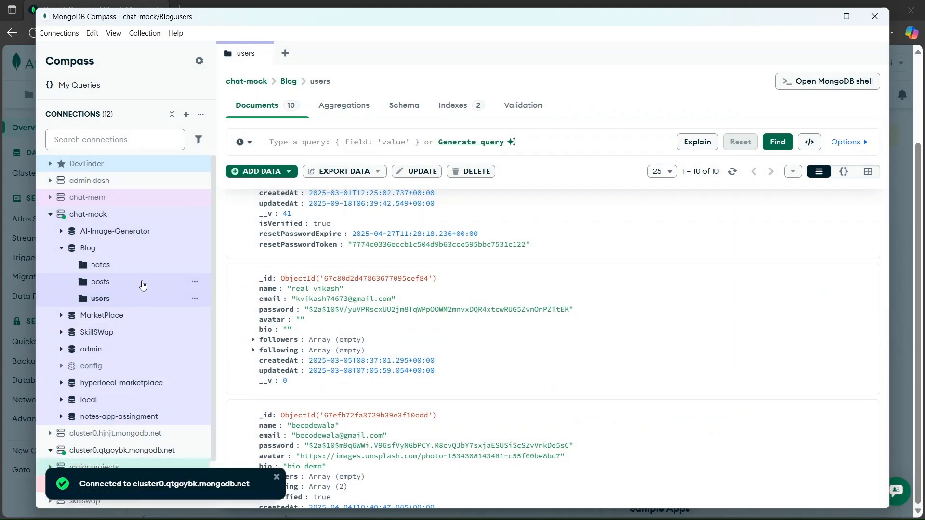
Open the database list of the new cluster0.qtgoybk.mongodb.net connection.
scroll(139, 371, down, 1)
scroll(143, 357, down, 1)
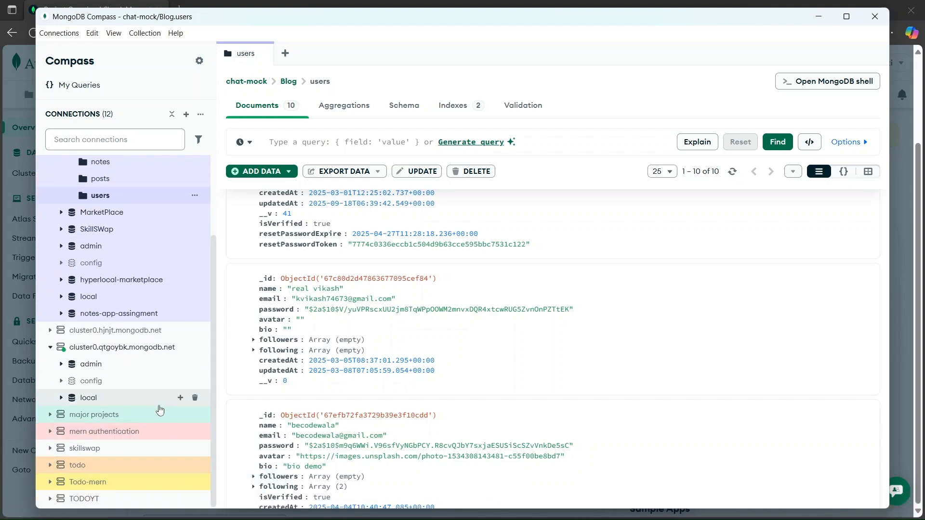
click(125, 353)
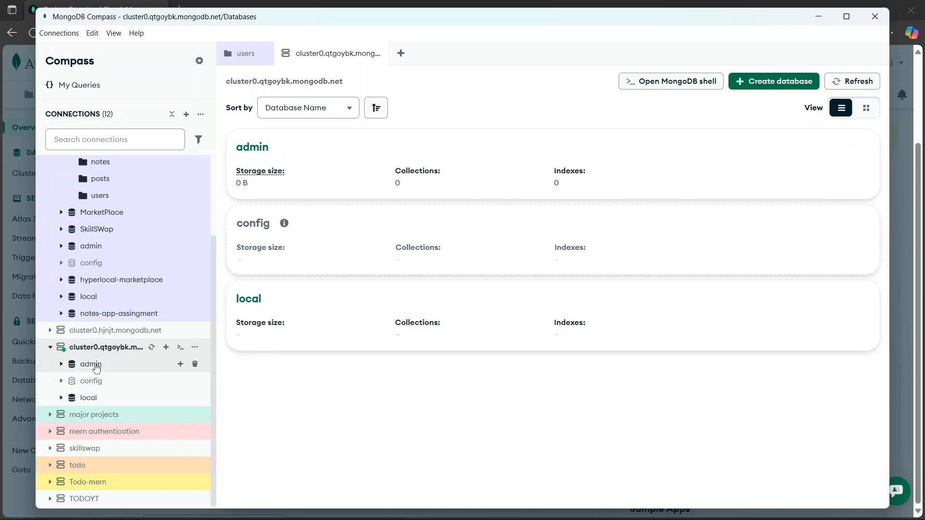
Switch to Atlas, compare its connection string with the Compass connection, and close the Connect to Cluster0 dialog.
click(817, 17)
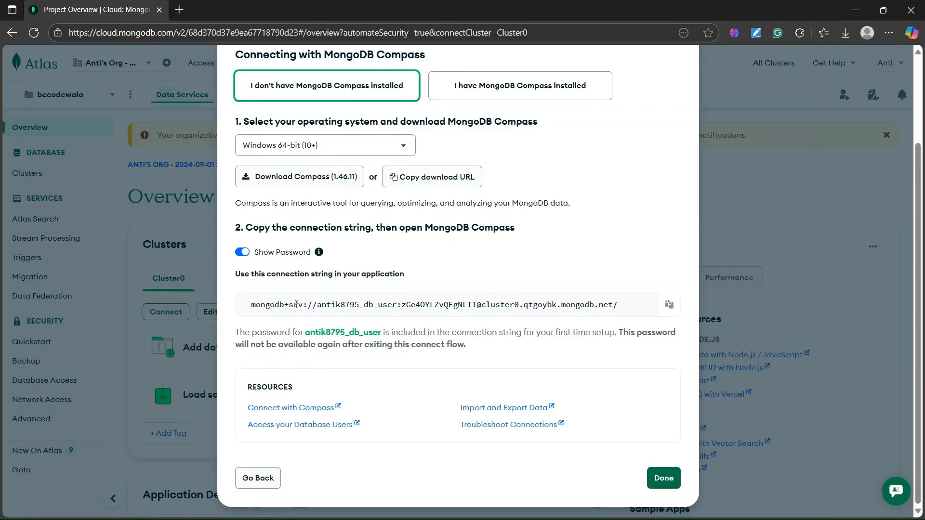
drag(255, 304, 617, 305)
click(580, 232)
scroll(476, 234, up, 3)
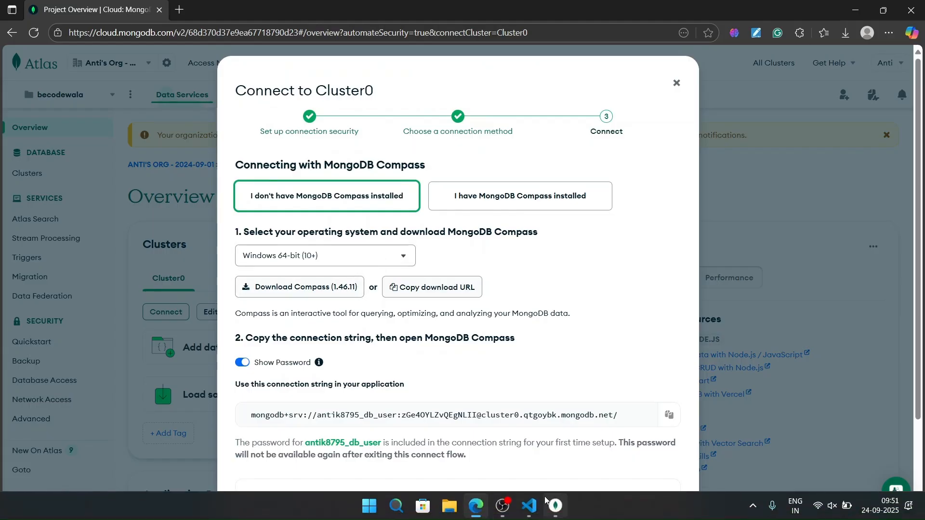
click(548, 503)
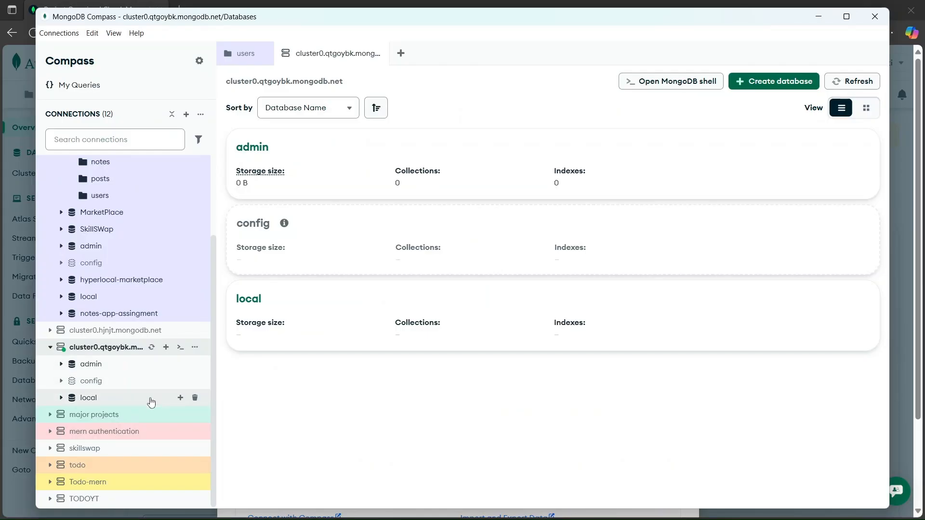
click(818, 16)
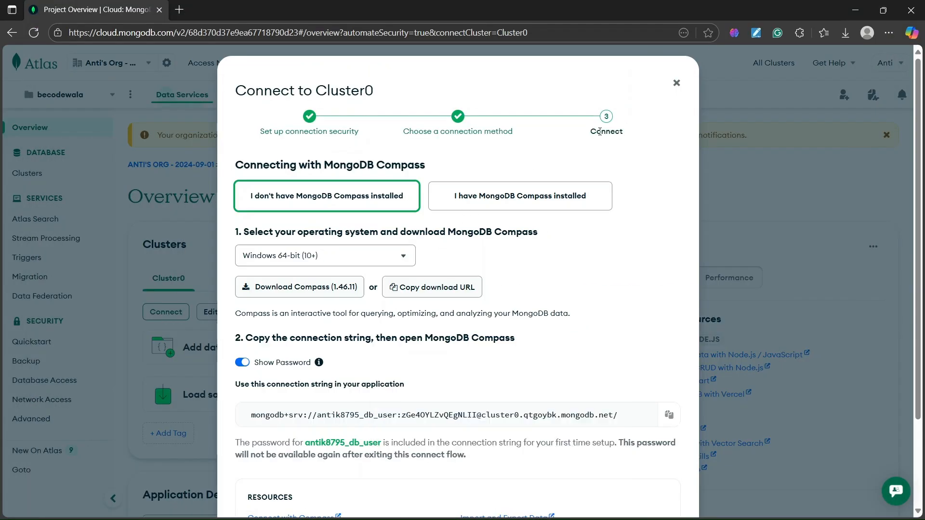
click(678, 85)
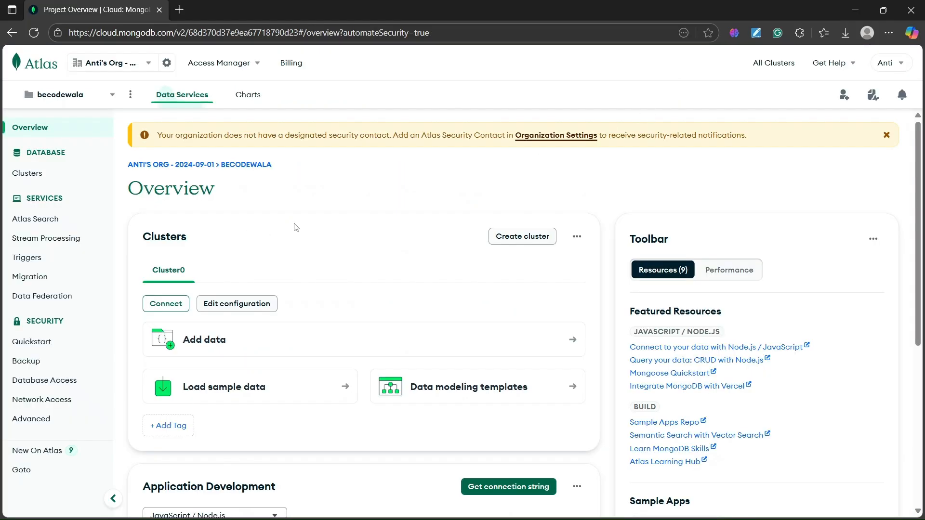
Open the becodewala project's Database Access page and briefly view the database user's edit form.
click(66, 380)
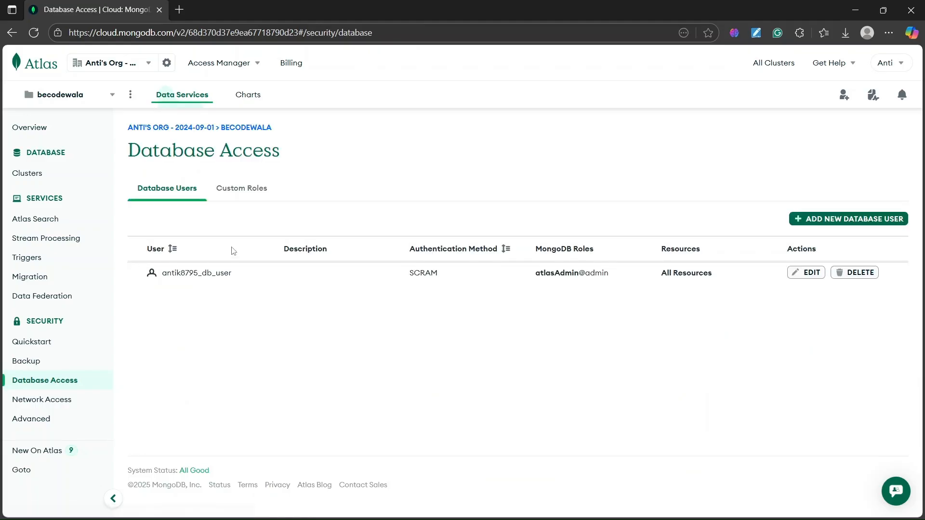
click(808, 274)
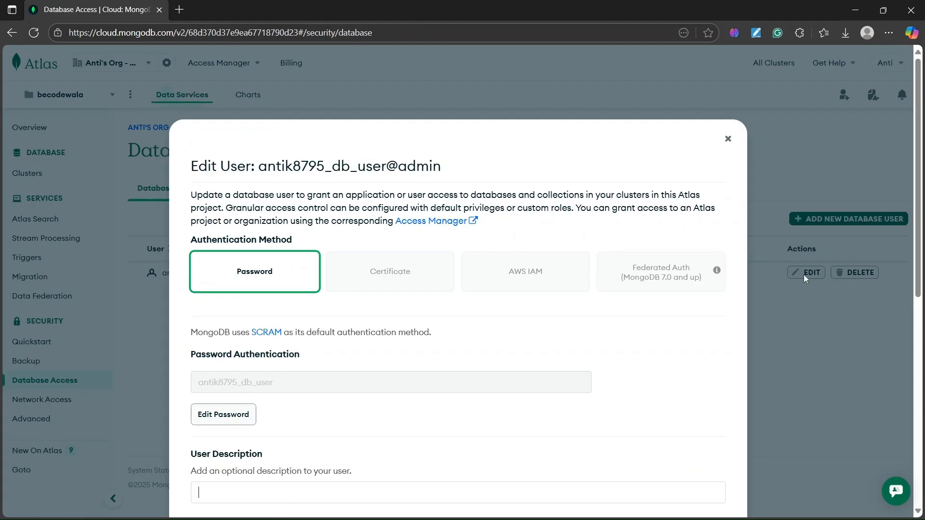
click(727, 139)
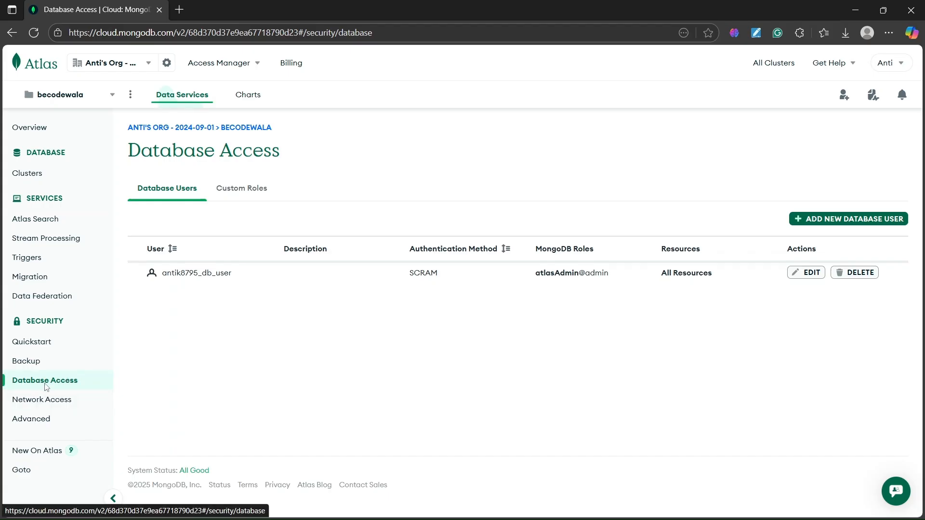
double_click(36, 321)
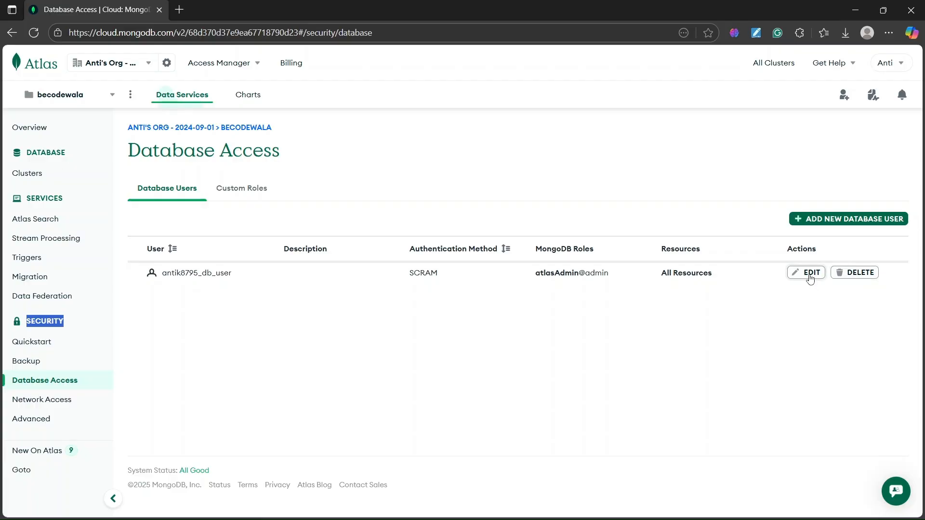
Examine the username, password-change and privilege options in the database user's edit form, and cancel without updating the user.
click(811, 274)
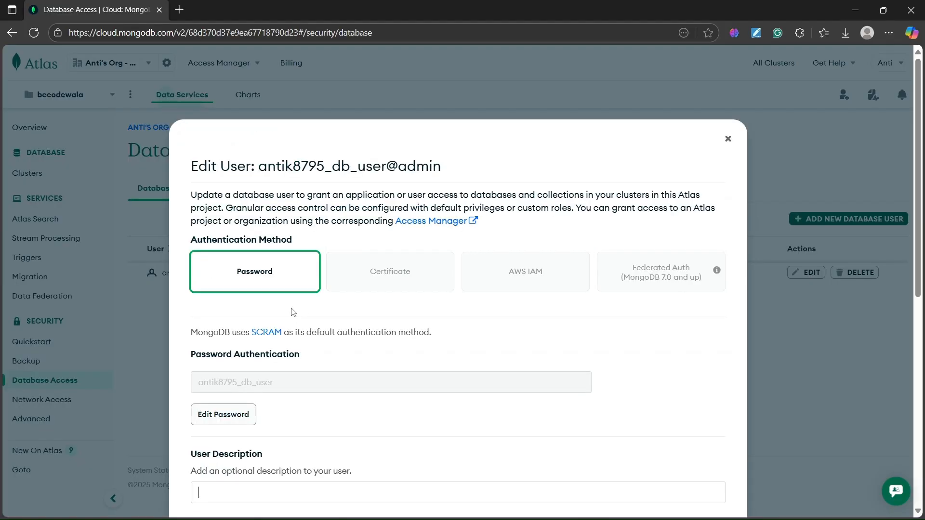
scroll(252, 276, down, 3)
drag(199, 202, 274, 208)
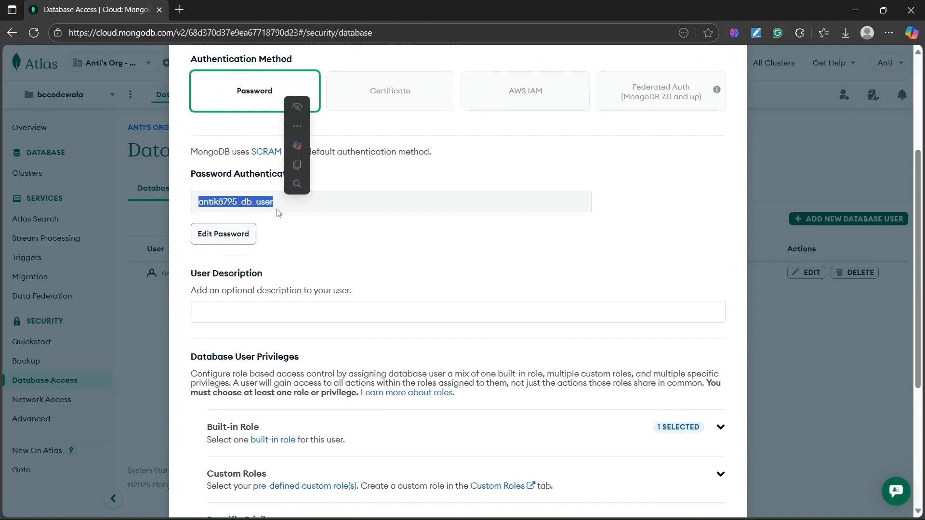
click(289, 240)
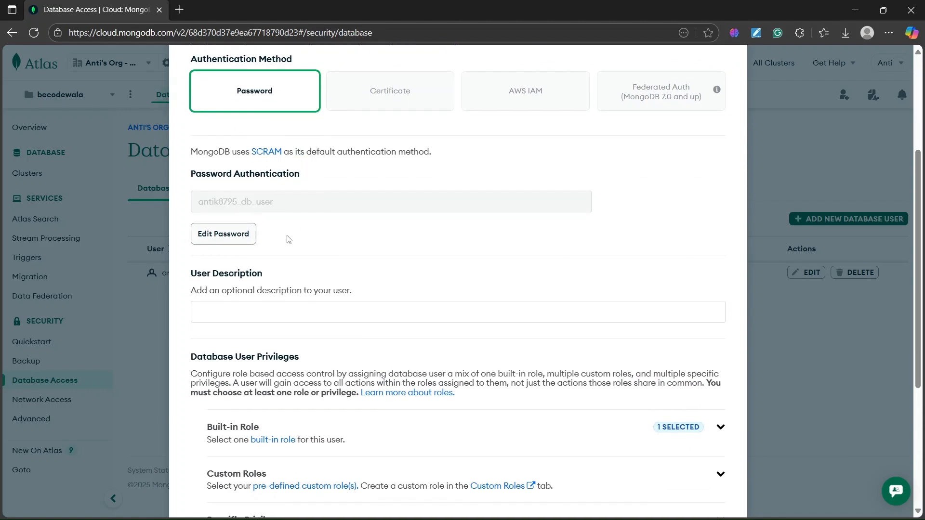
click(221, 238)
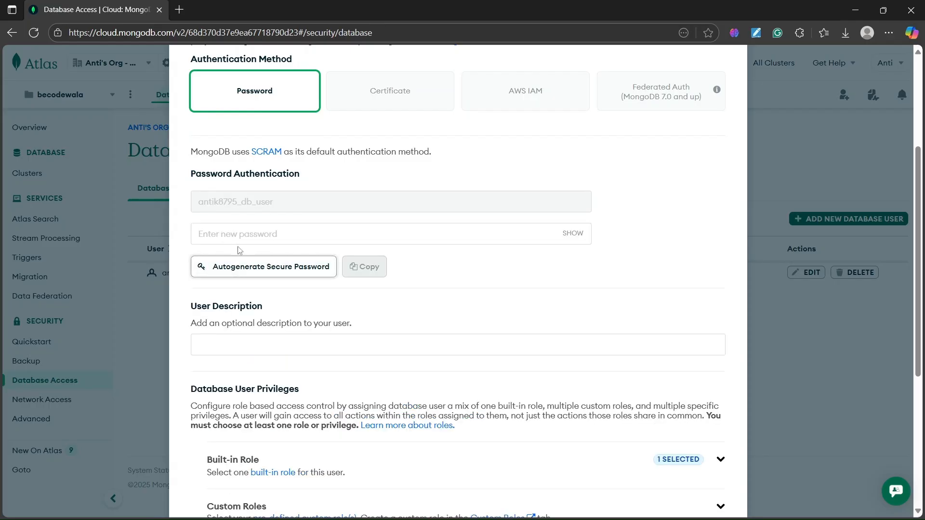
click(230, 234)
click(503, 265)
scroll(503, 342, down, 5)
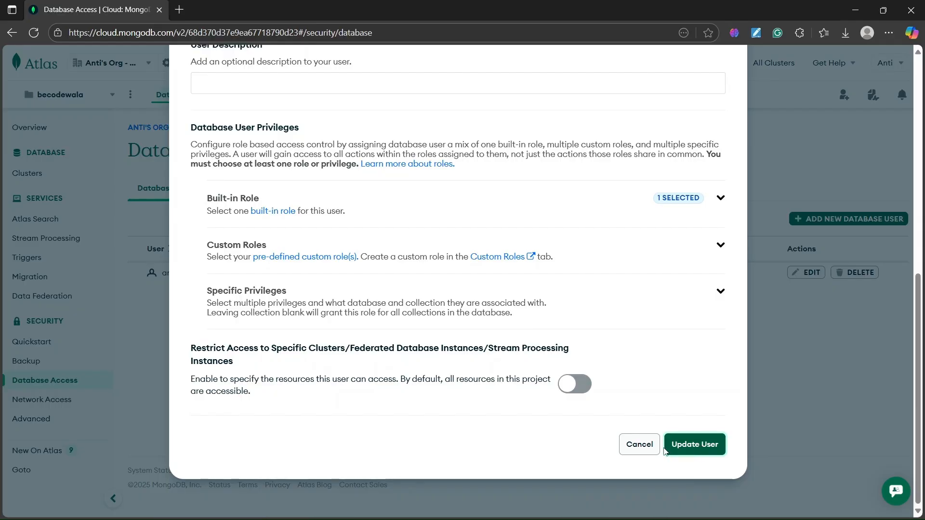
click(640, 444)
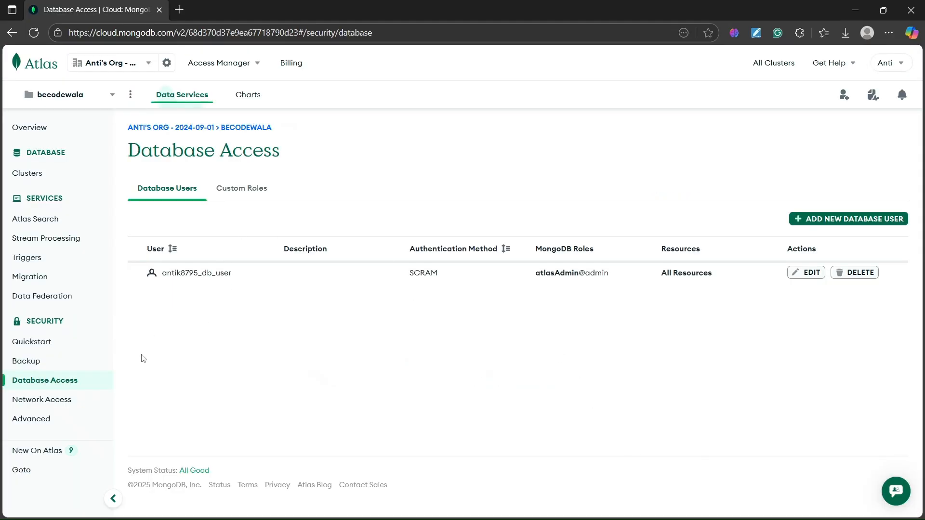
Open the project's Network Access page and examine the IP address entry in the access list.
click(42, 401)
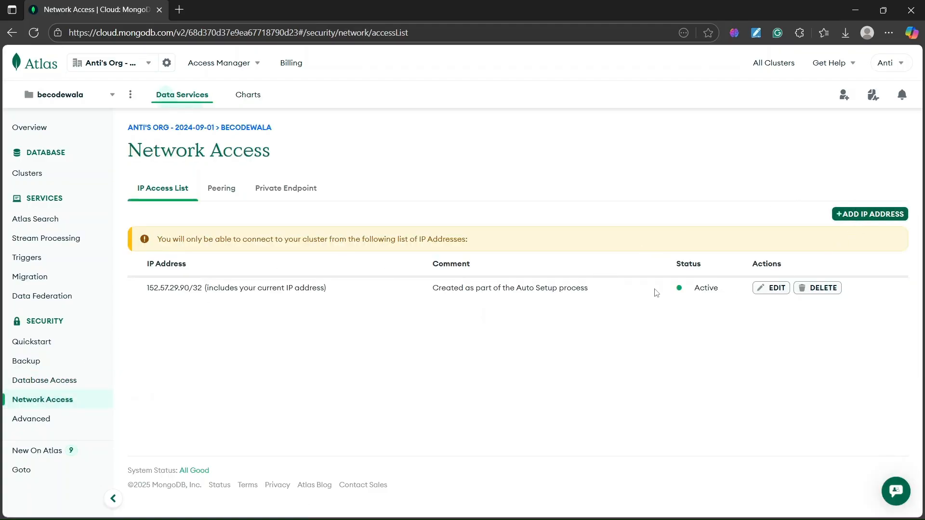
drag(144, 291, 347, 293)
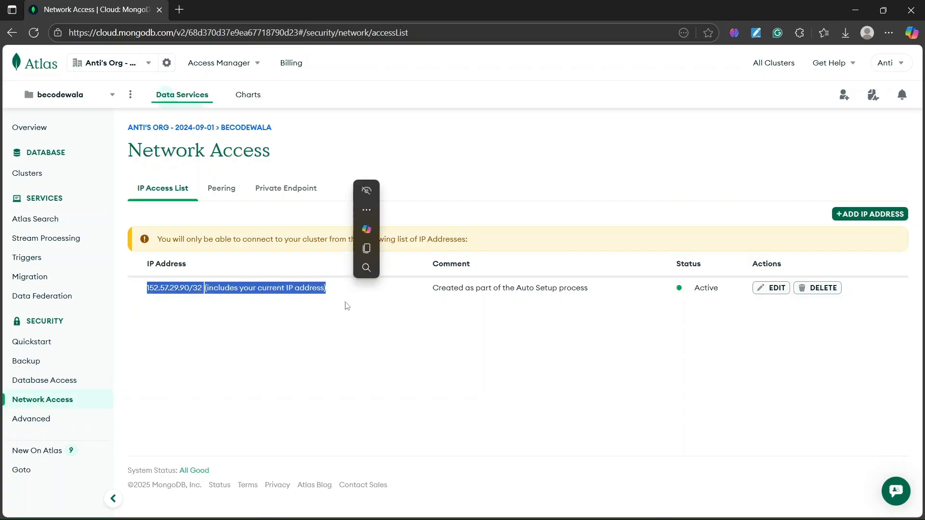
Examine the existing current-IP entry in the project's IP Access List.
click(346, 306)
drag(332, 290, 365, 291)
click(160, 295)
click(338, 306)
click(173, 303)
click(306, 327)
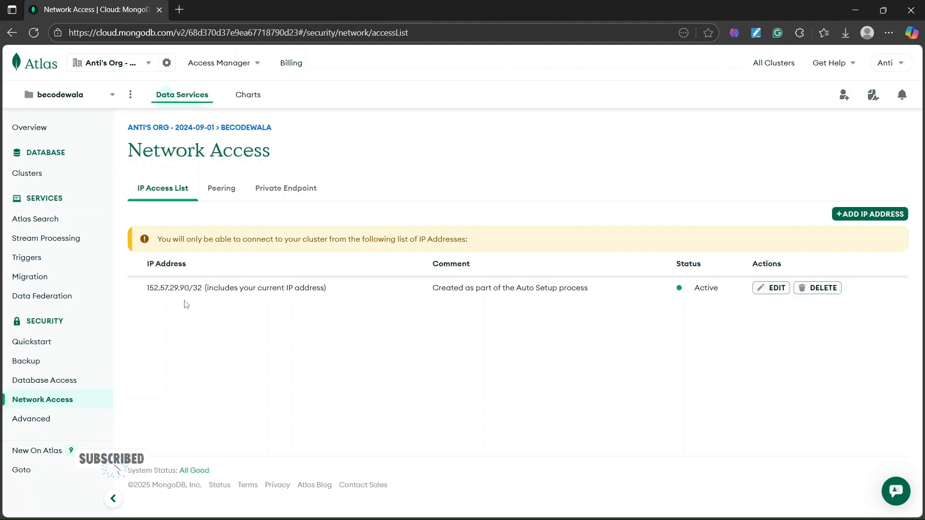
drag(146, 288, 335, 290)
click(214, 313)
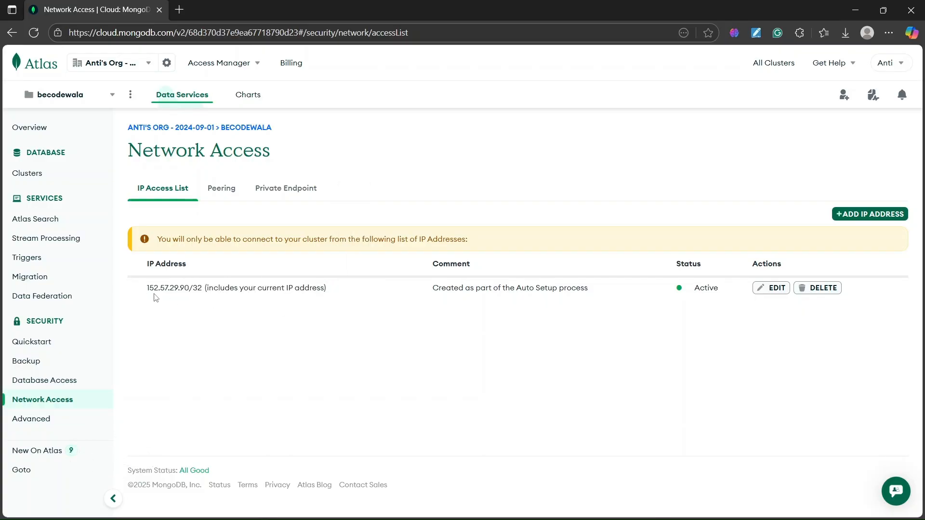
drag(145, 289, 337, 291)
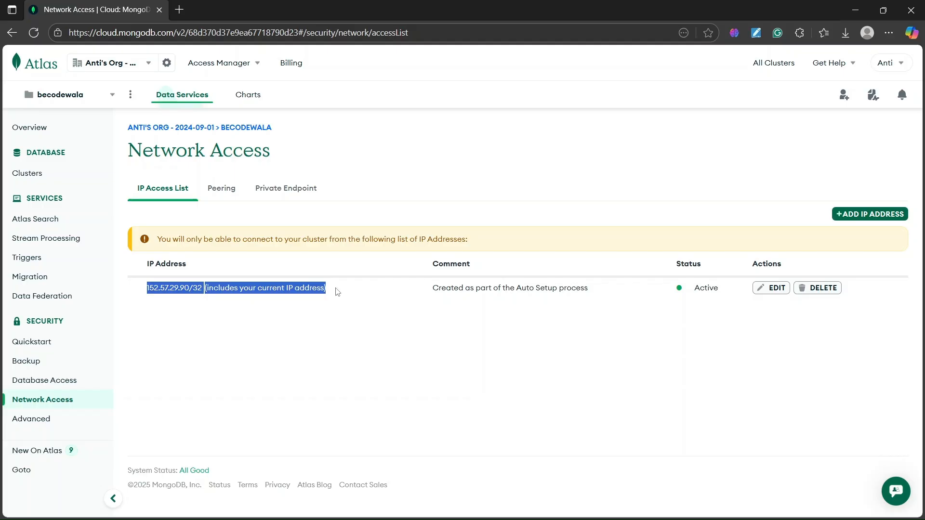
click(327, 307)
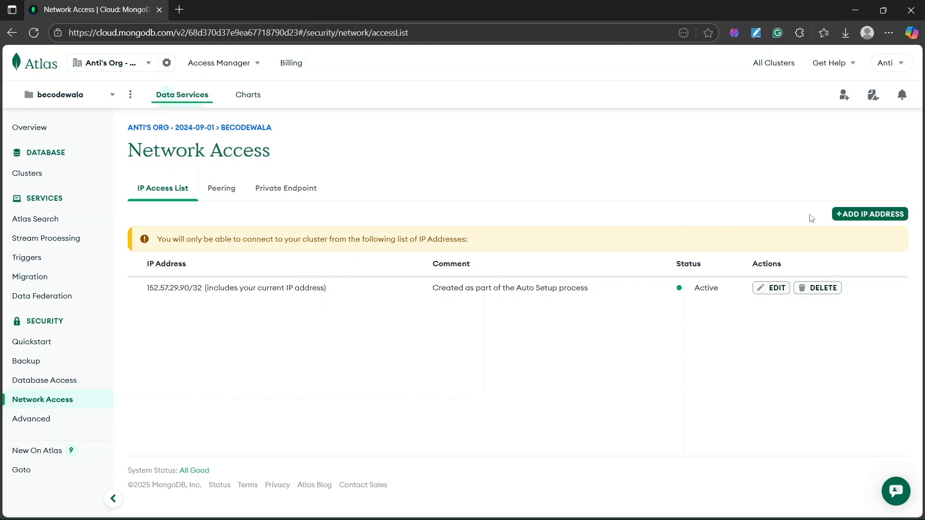
Add an IP access list entry of 0.0.0.0/0 that allows access from anywhere, without a comment or expiry.
click(859, 215)
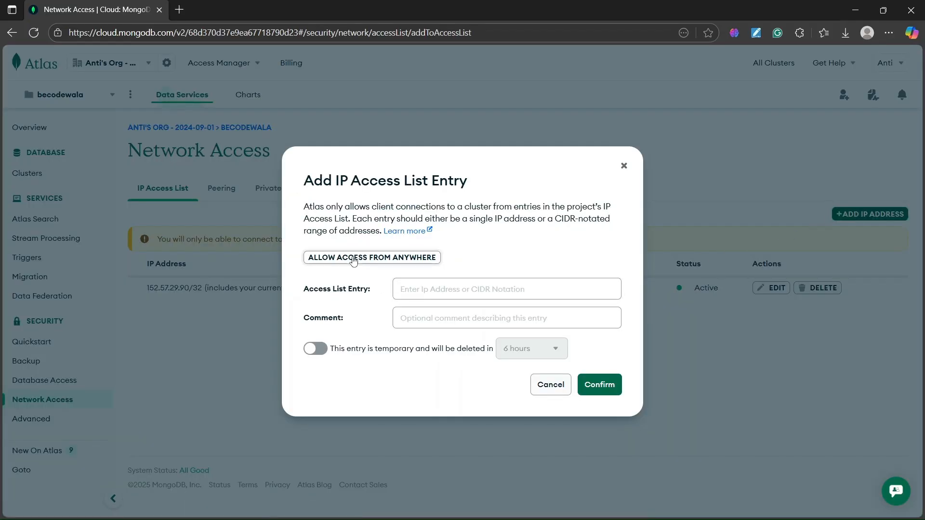
click(380, 260)
drag(442, 290, 395, 288)
click(468, 261)
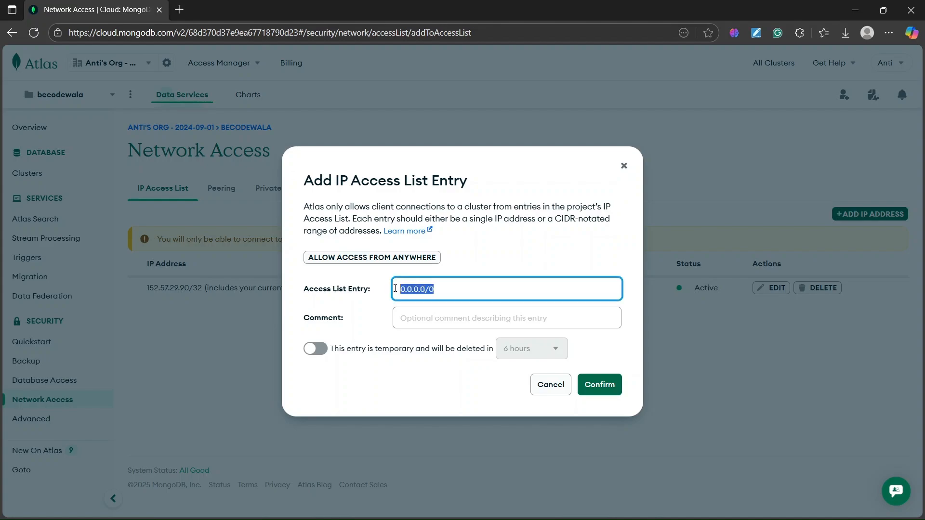
click(458, 259)
click(592, 380)
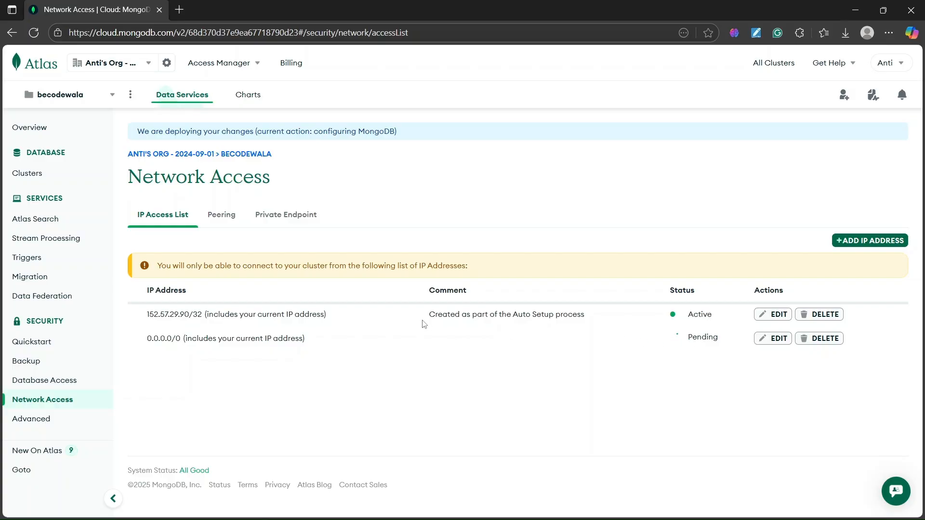
Compare the auto-setup IP entry with the 0.0.0.0/0 entry in the IP Access List.
drag(149, 318, 114, 312)
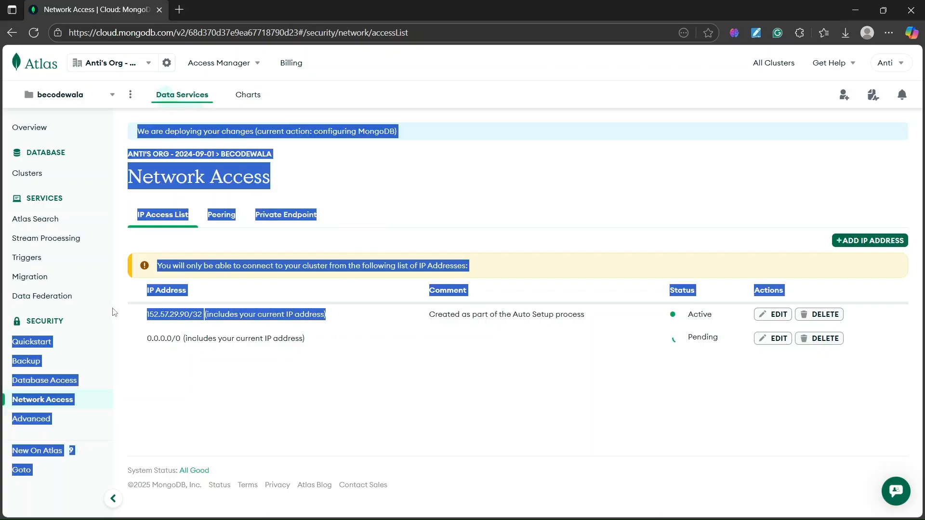
click(303, 330)
drag(310, 314, 144, 316)
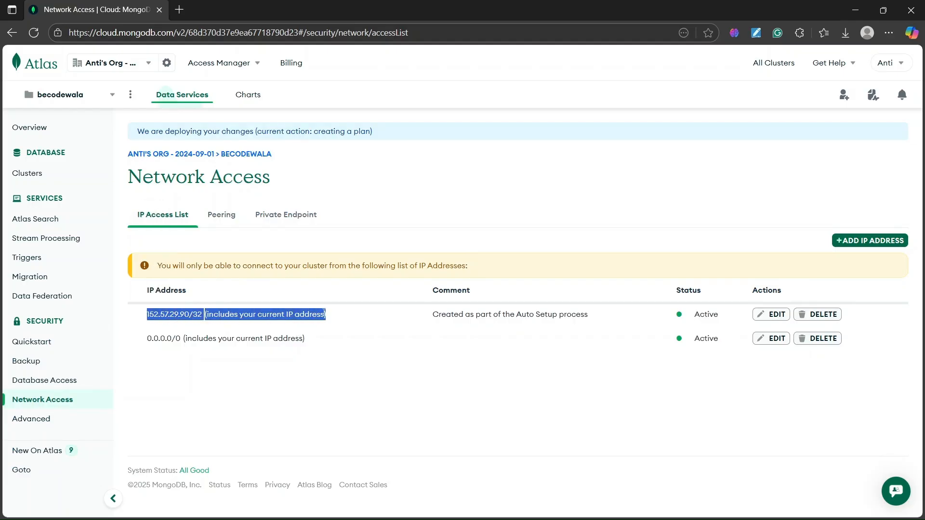
click(185, 336)
drag(147, 342, 309, 340)
click(206, 313)
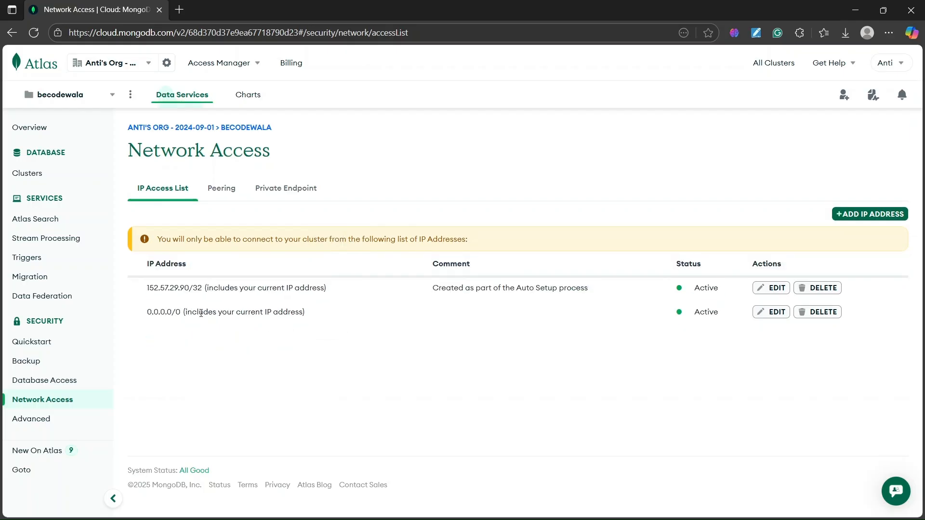
drag(147, 313, 305, 313)
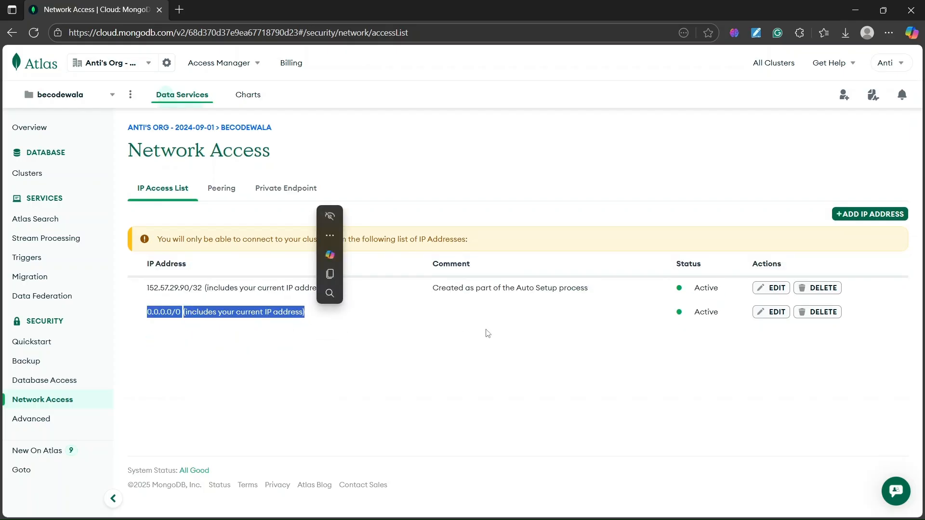
click(431, 333)
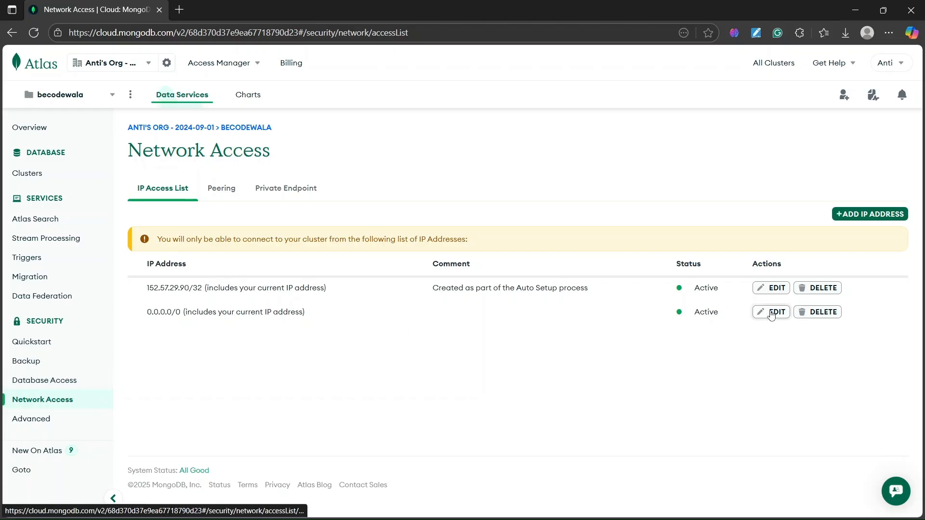
Delete the project's existing atlasAdmin database user from Database Access.
click(67, 380)
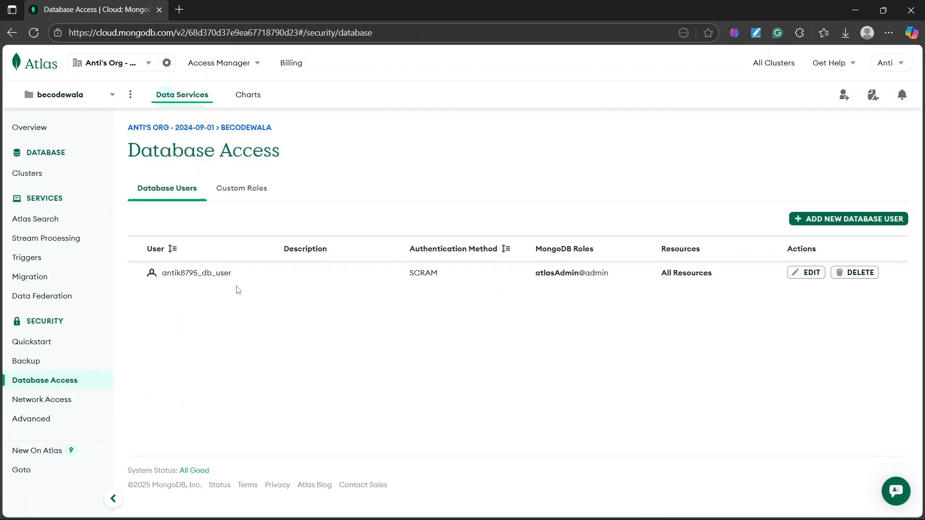
drag(164, 269, 272, 271)
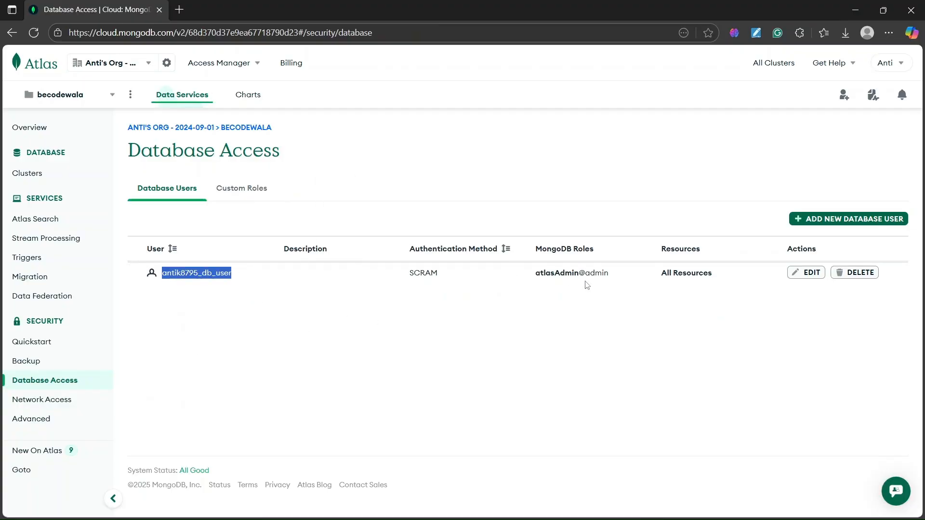
click(622, 283)
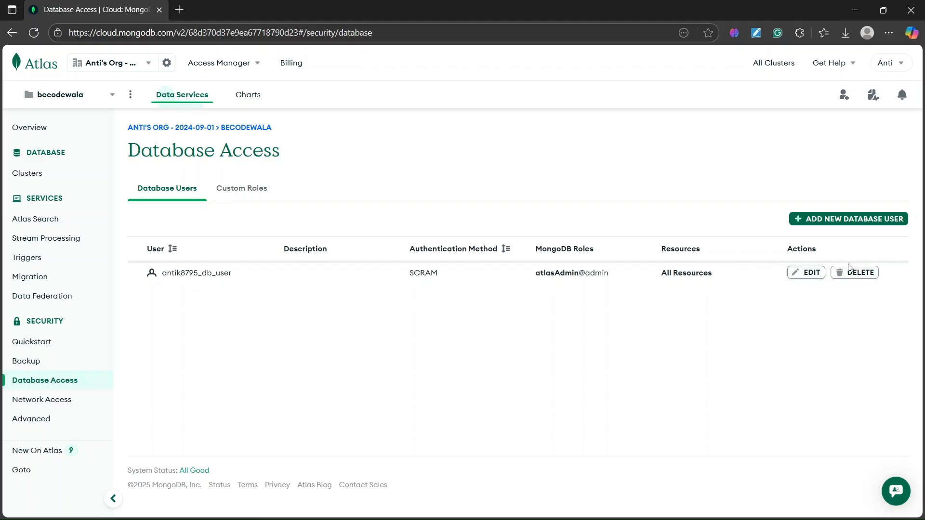
click(858, 275)
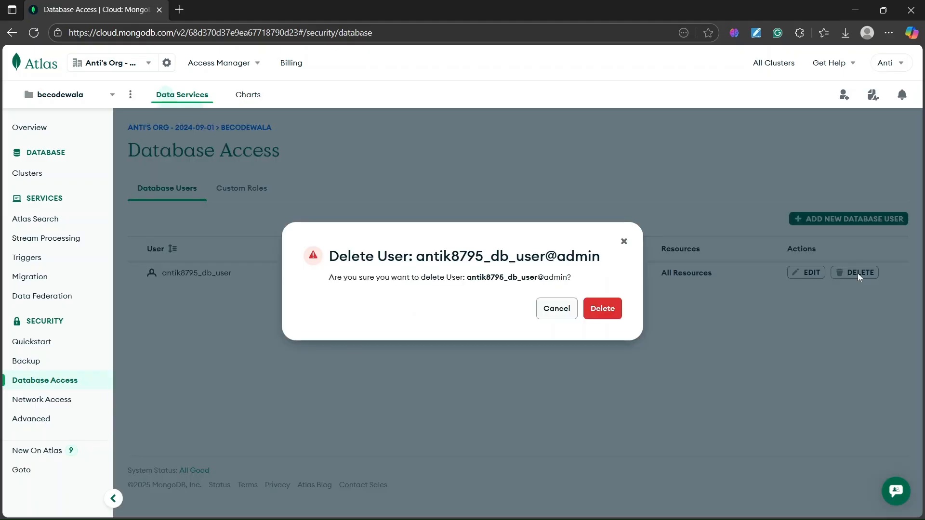
click(597, 310)
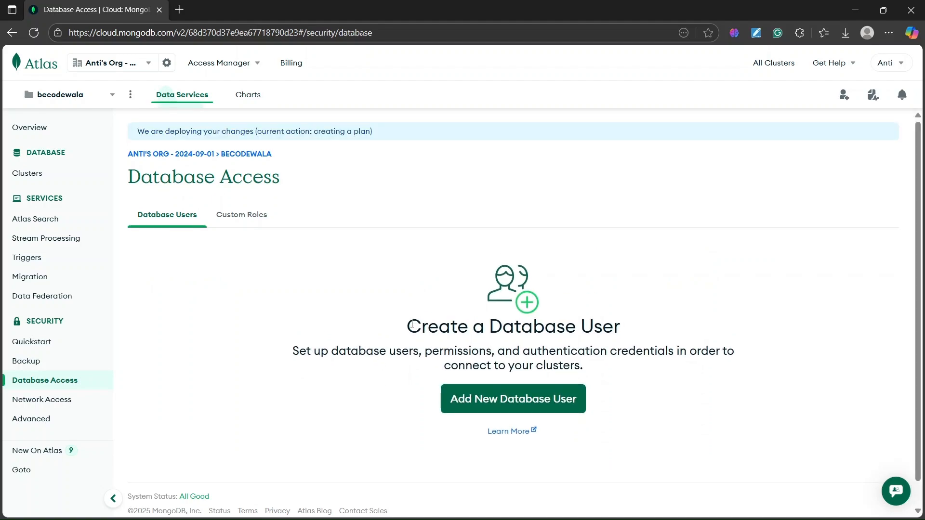
View the Add New Database User form, close it without creating a user, and open the project's Clusters page.
drag(412, 326, 732, 339)
click(506, 399)
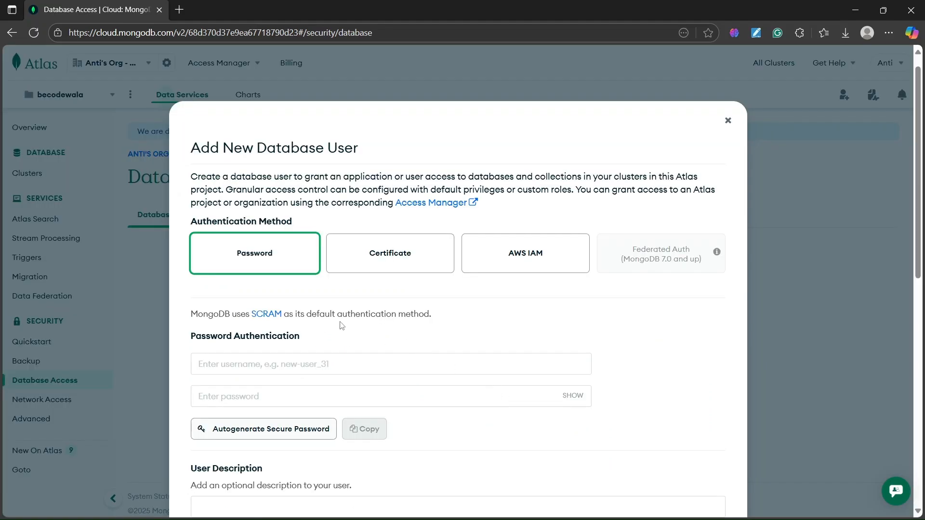
click(728, 120)
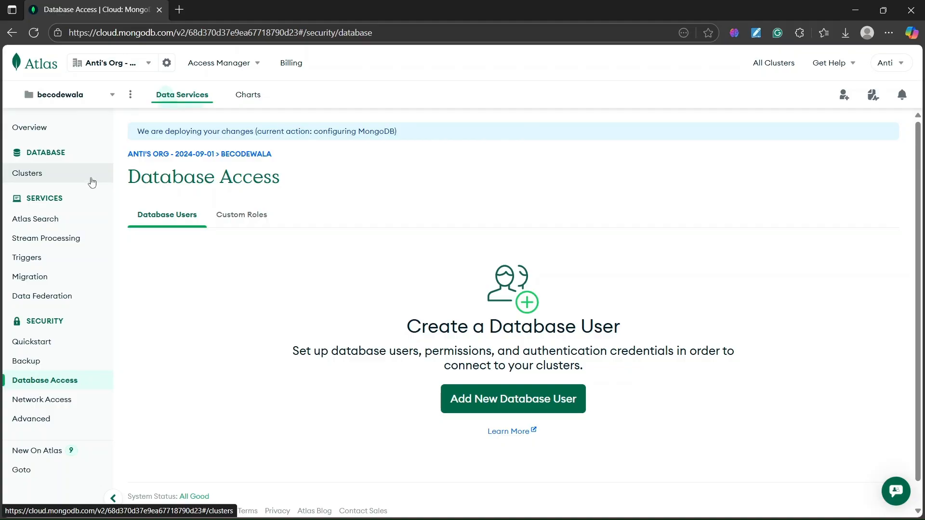
click(74, 181)
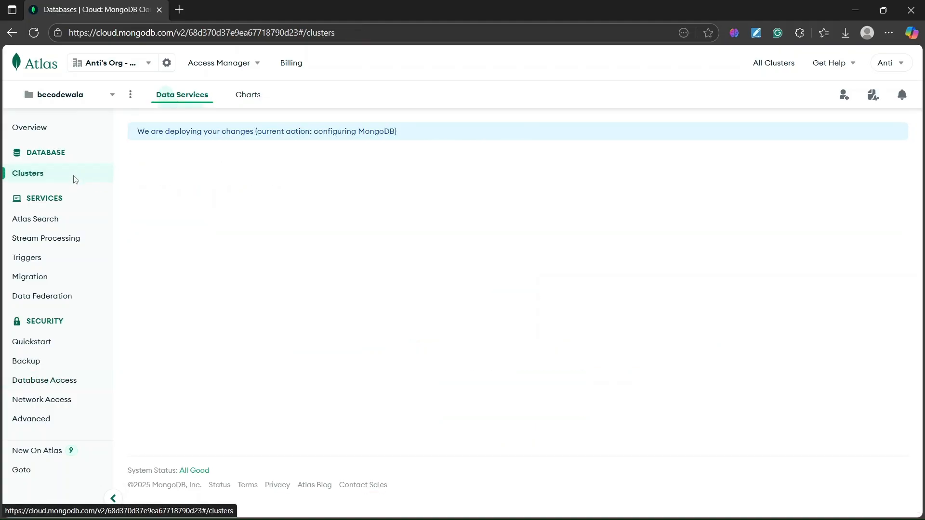